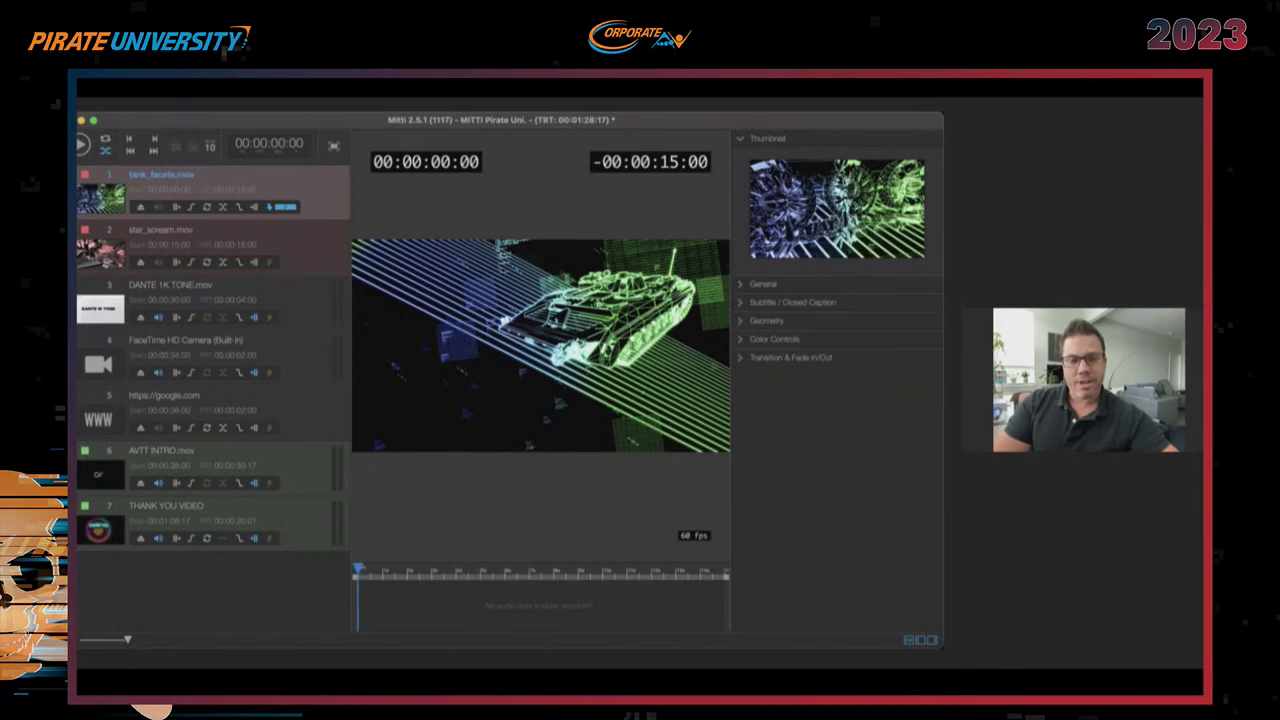
left_click(140, 106)
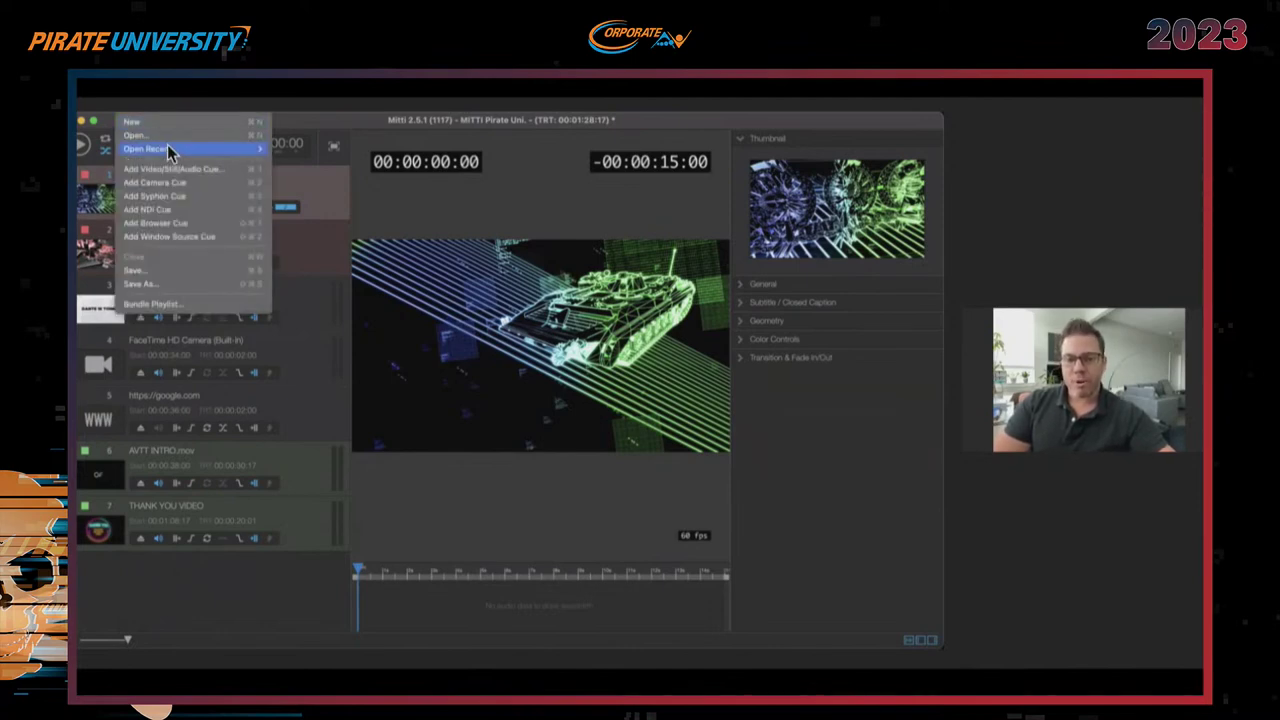
mouse_move(170, 153)
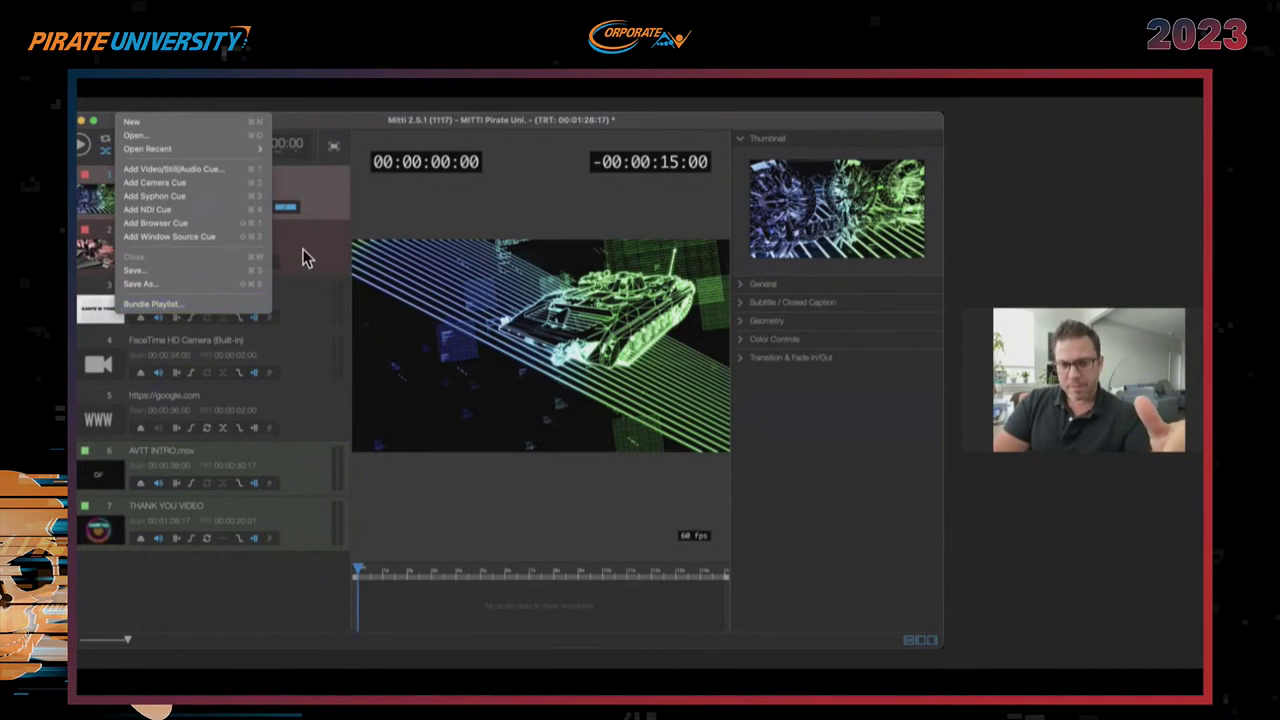
mouse_move(162, 119)
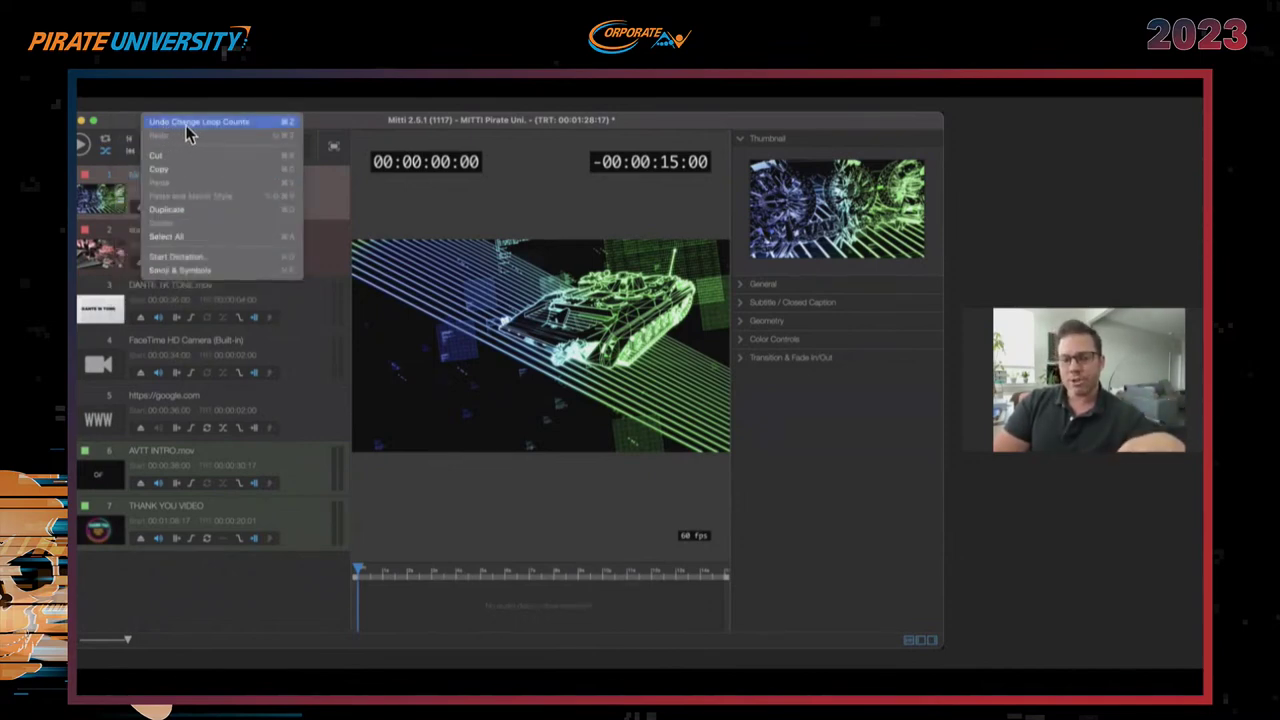
Expand the tank_facets.mov cue's General section to show its name, ID, in/out points and loop count, then browse the Edit menu.
left_click(318, 210)
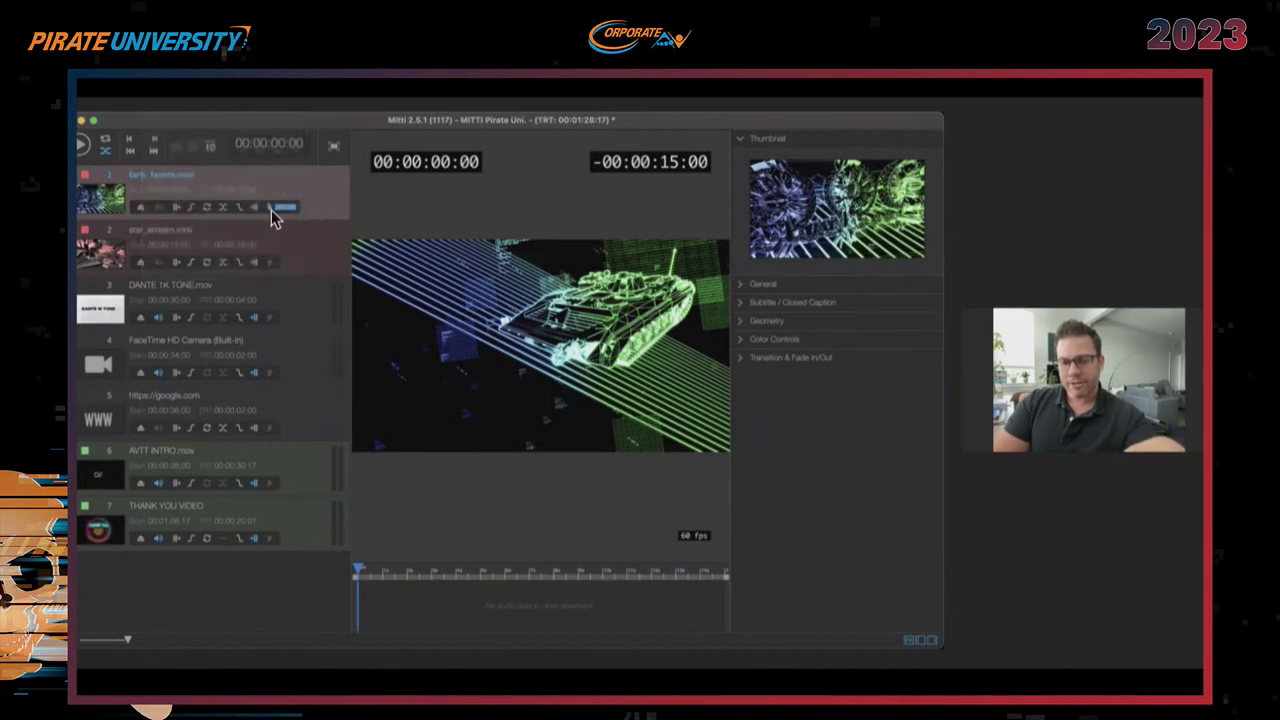
left_click(744, 285)
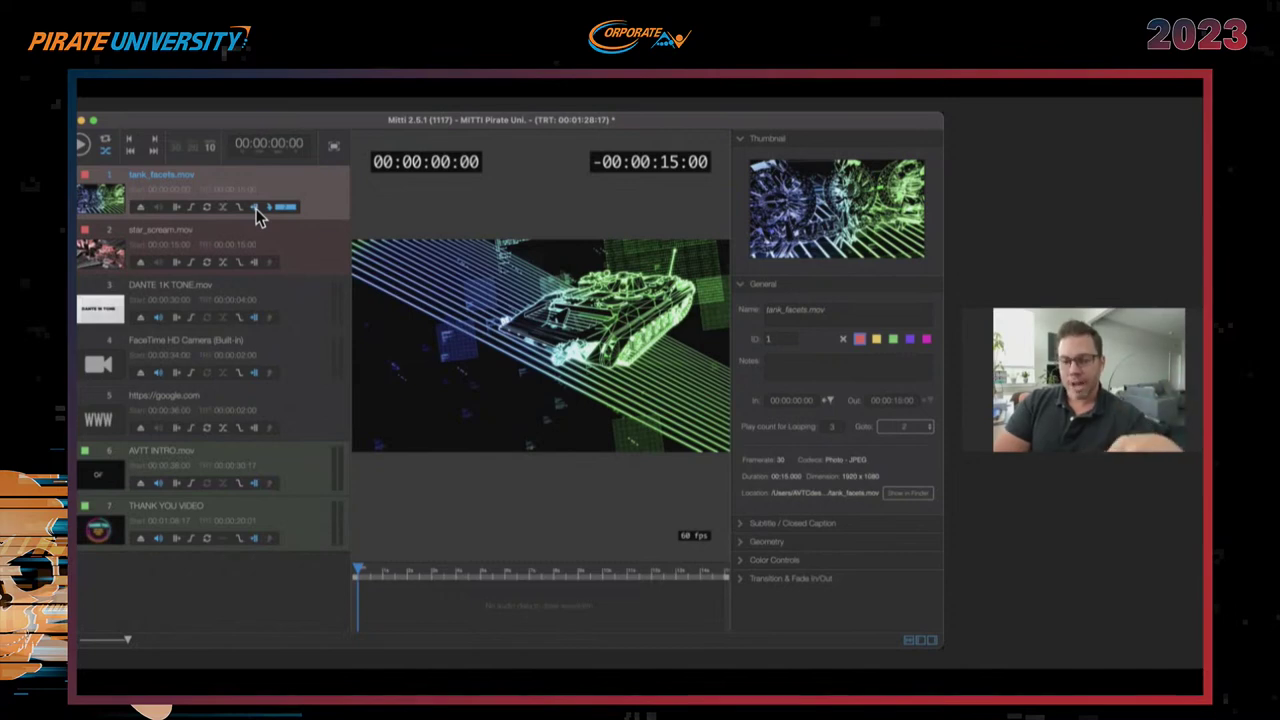
left_click(150, 112)
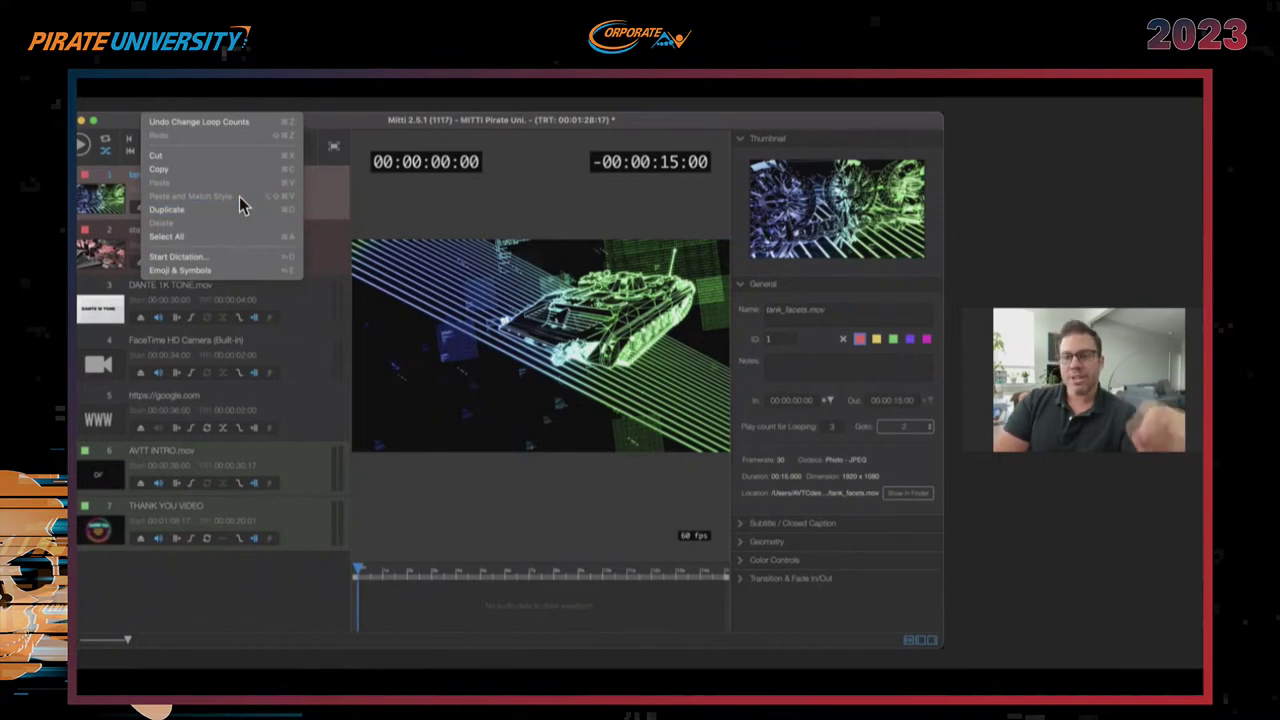
left_click(329, 206)
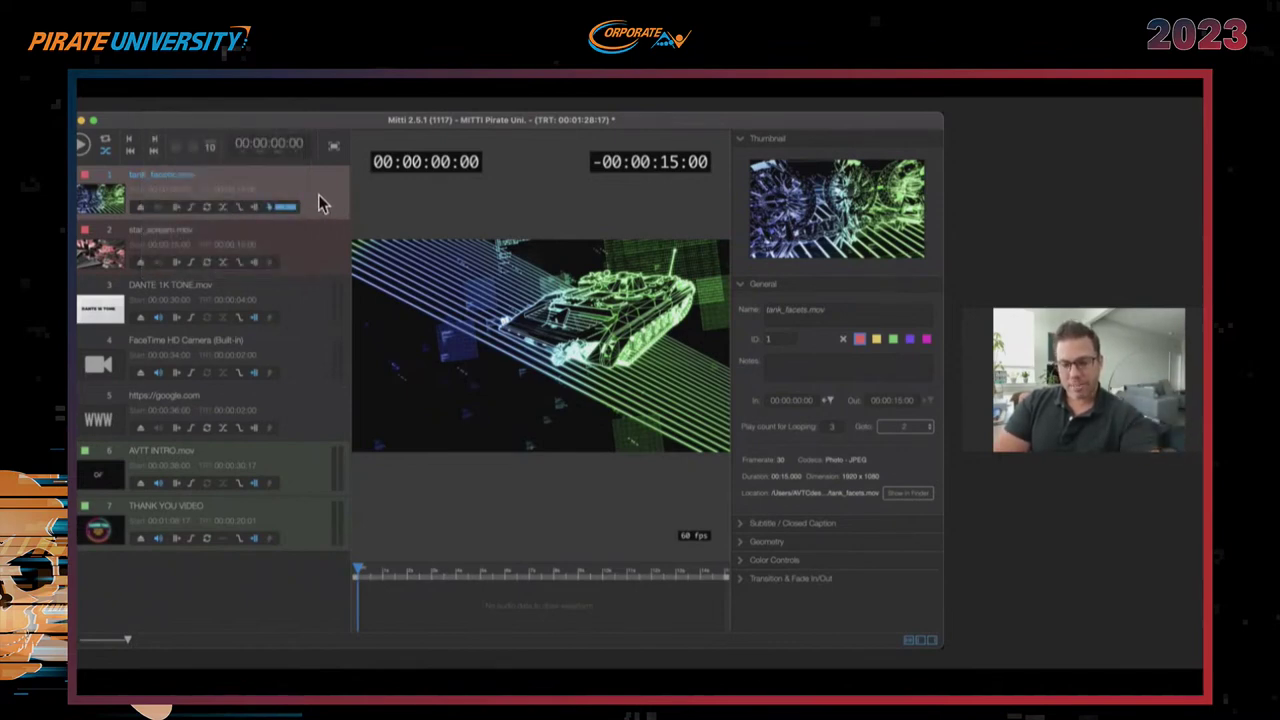
left_click(160, 100)
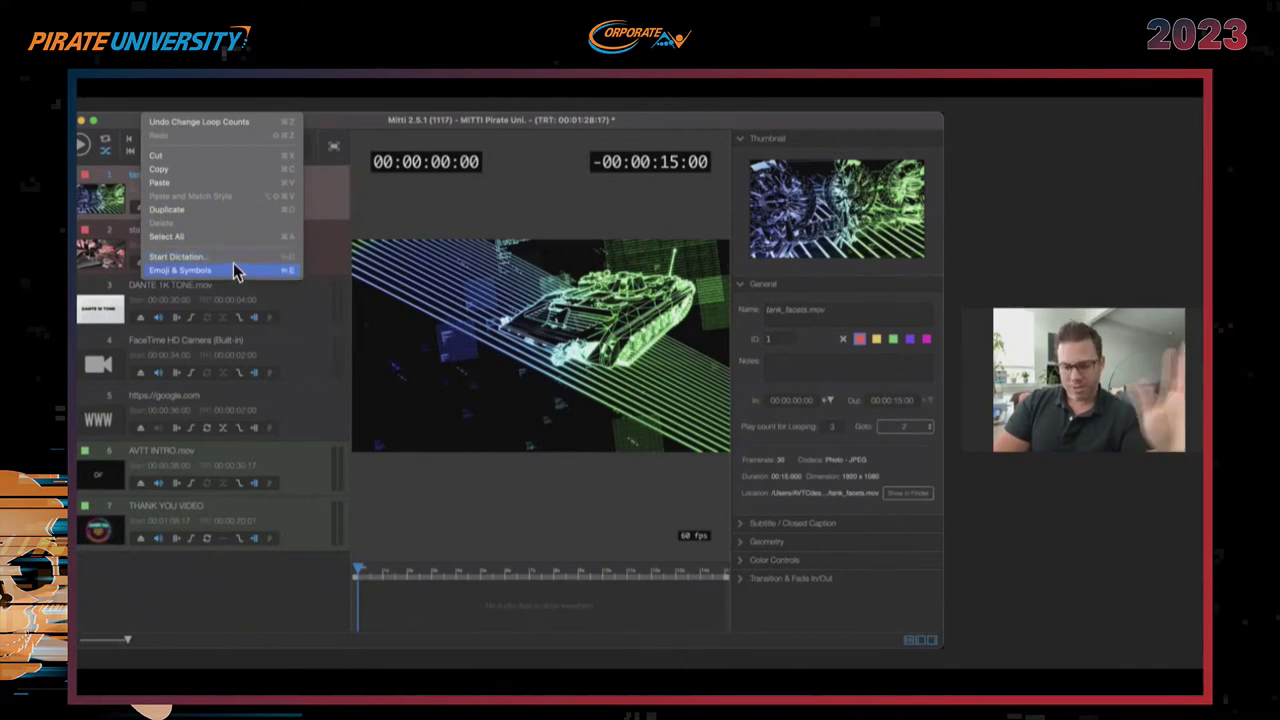
key("Escape")
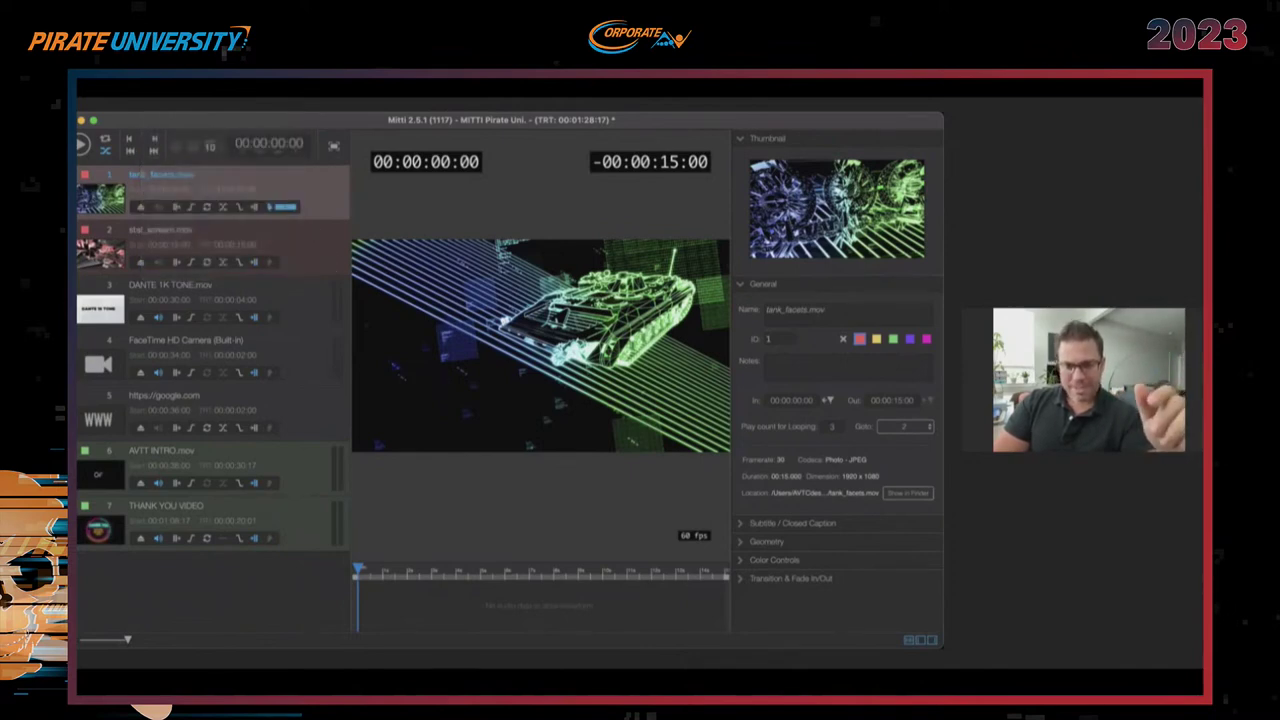
left_click(190, 112)
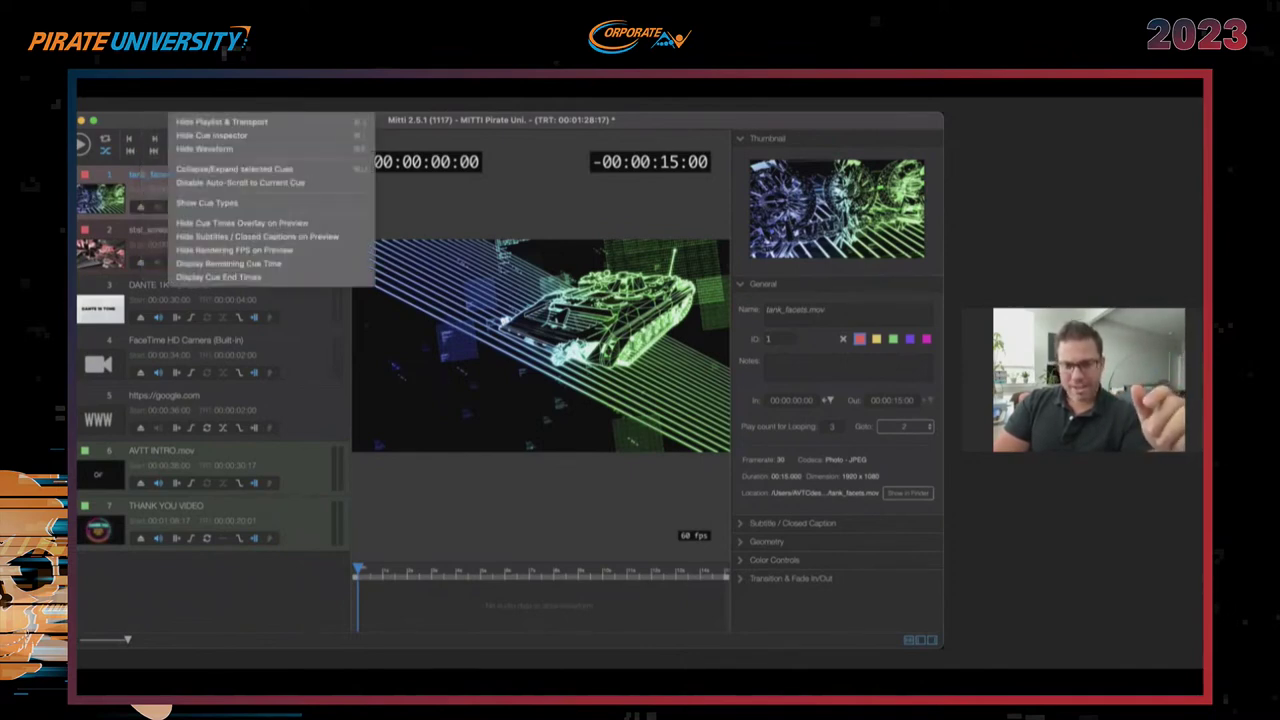
left_click(209, 123)
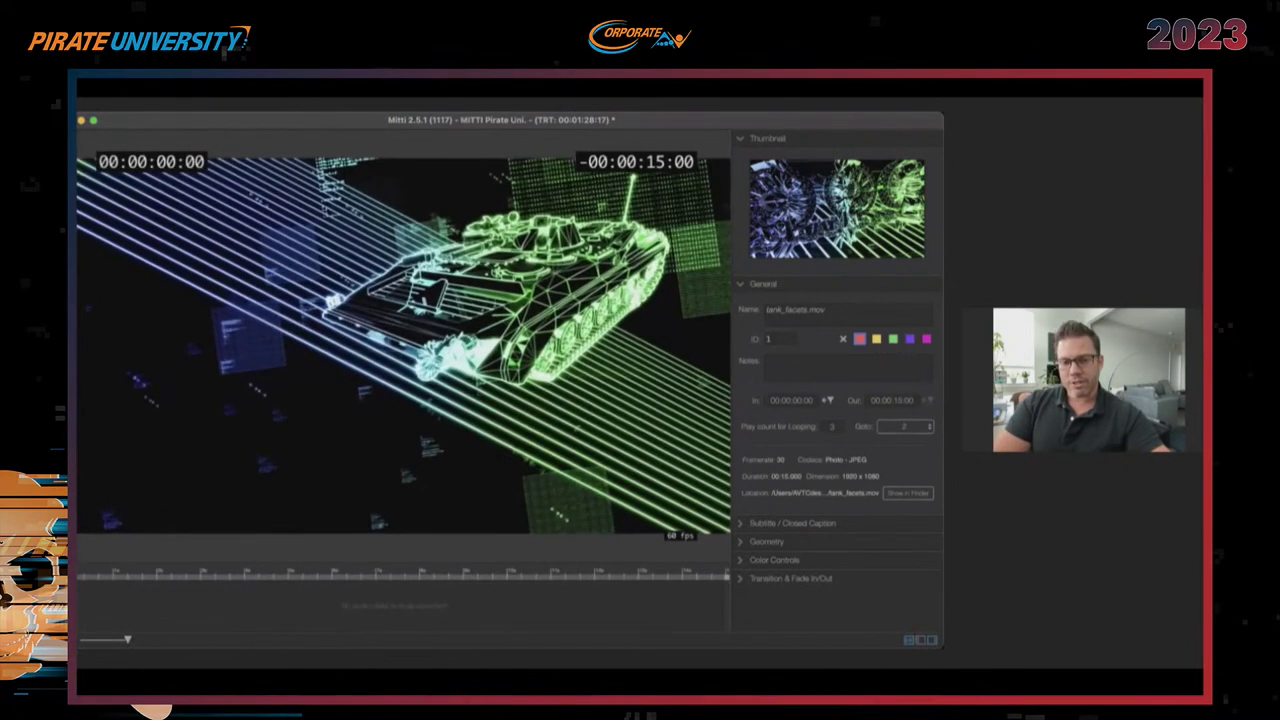
left_click(191, 119)
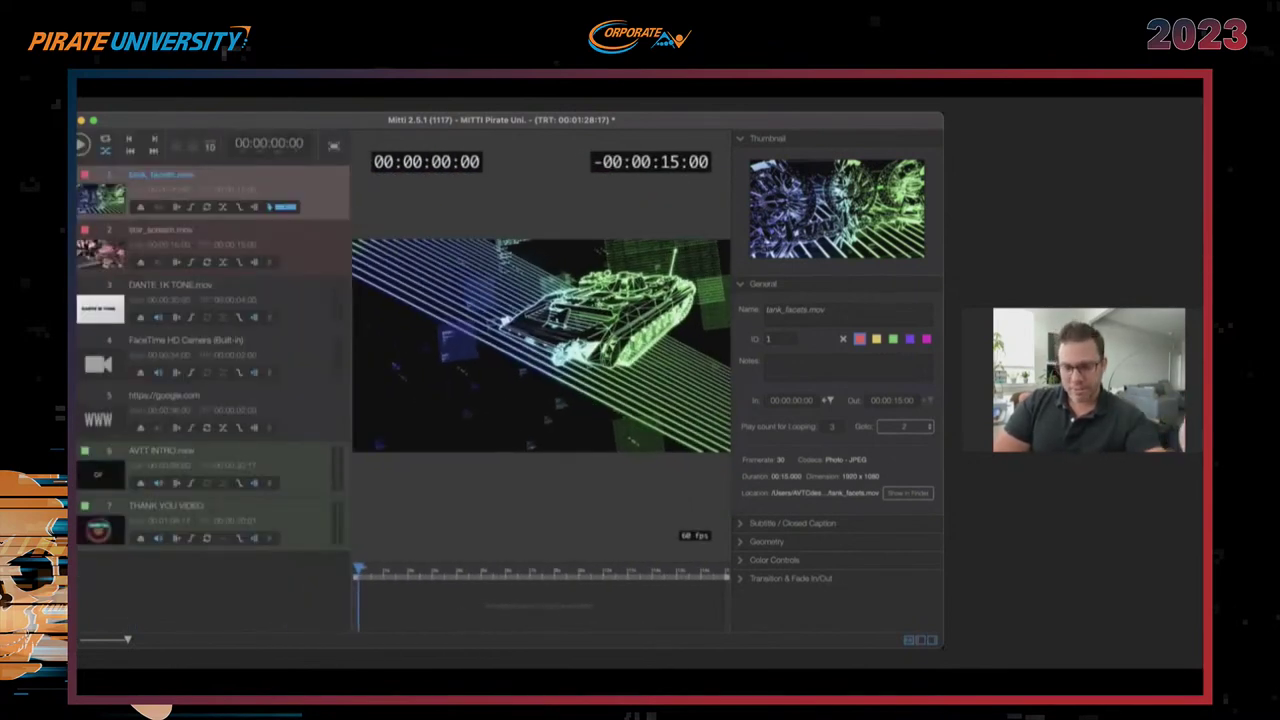
left_click(931, 641)
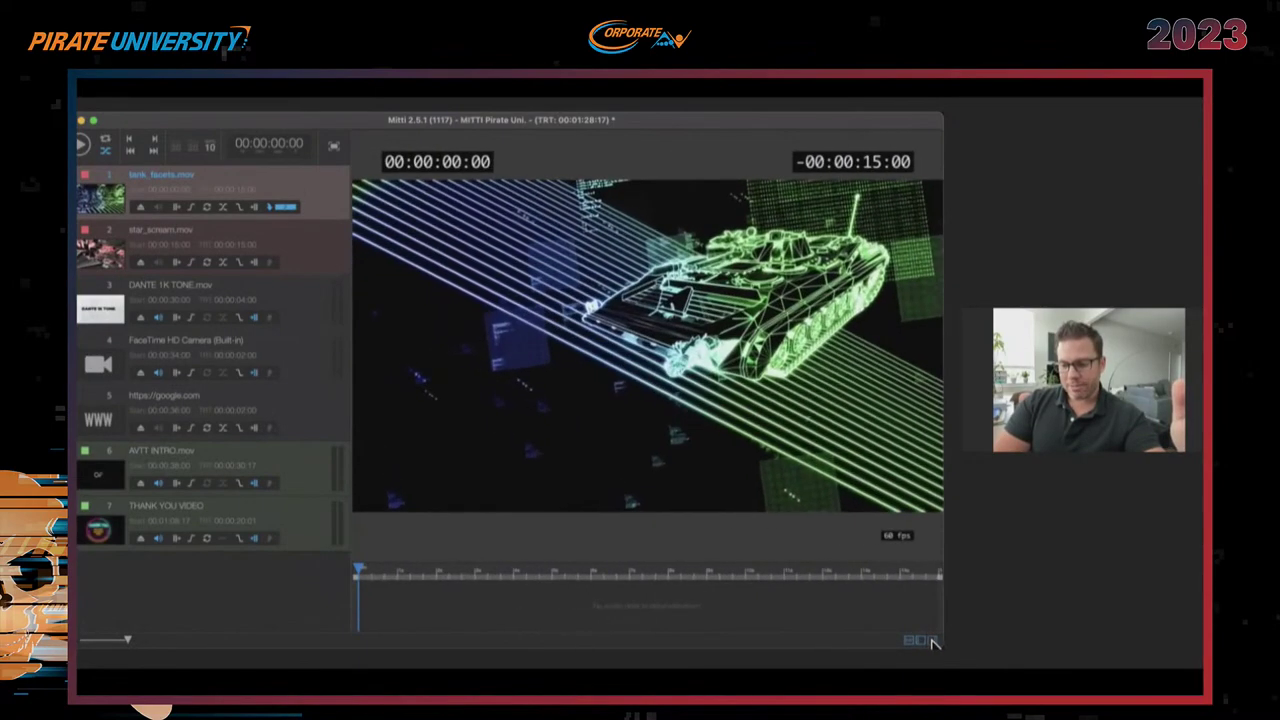
left_click(921, 641)
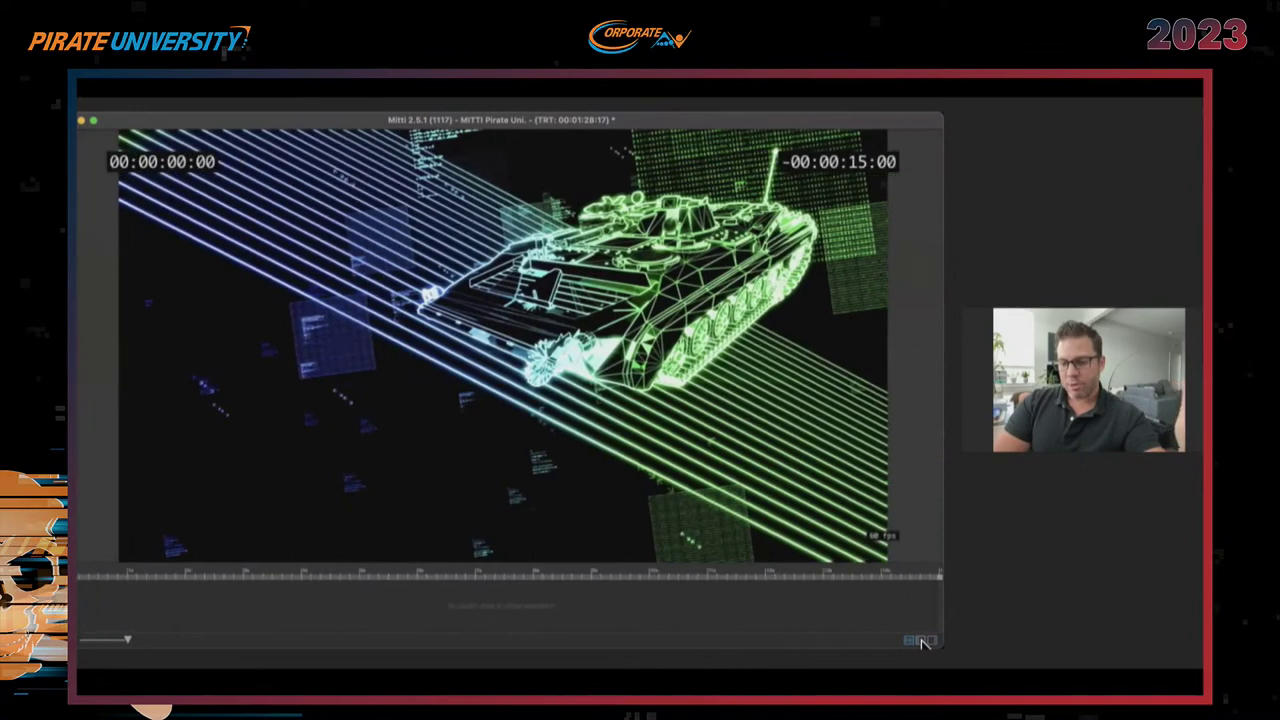
left_click(921, 641)
left_click(911, 643)
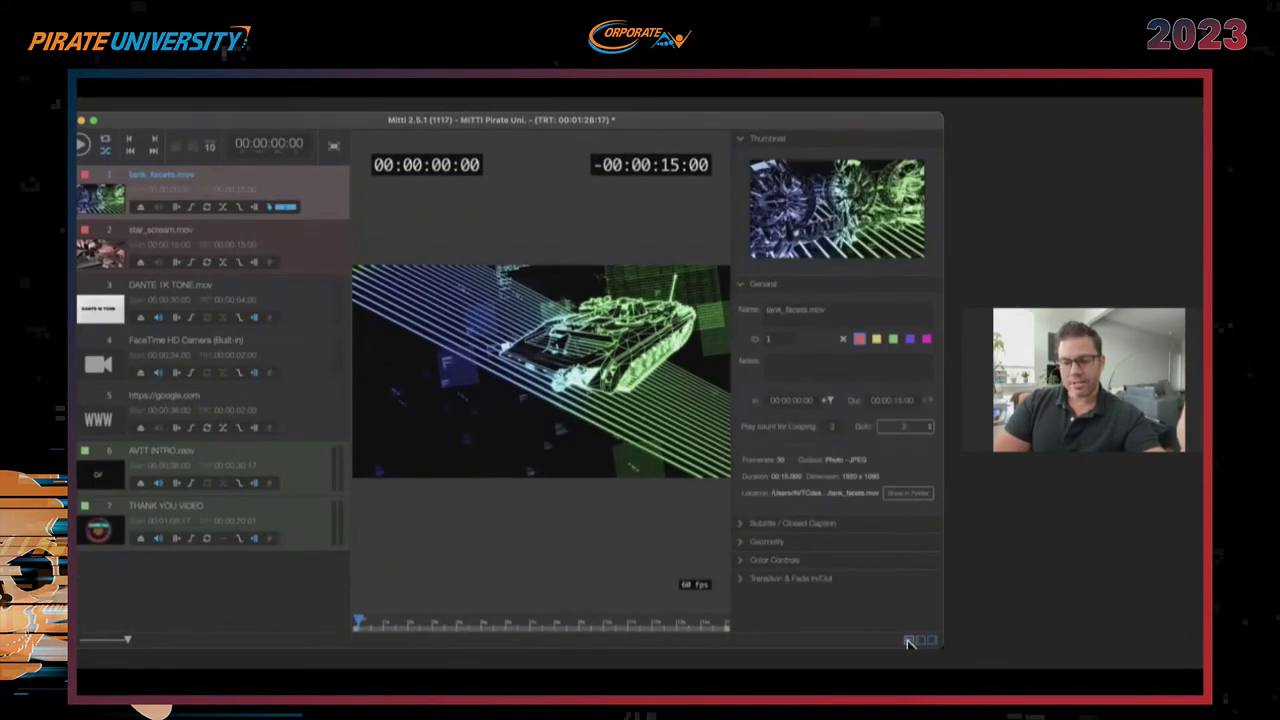
left_click(908, 643)
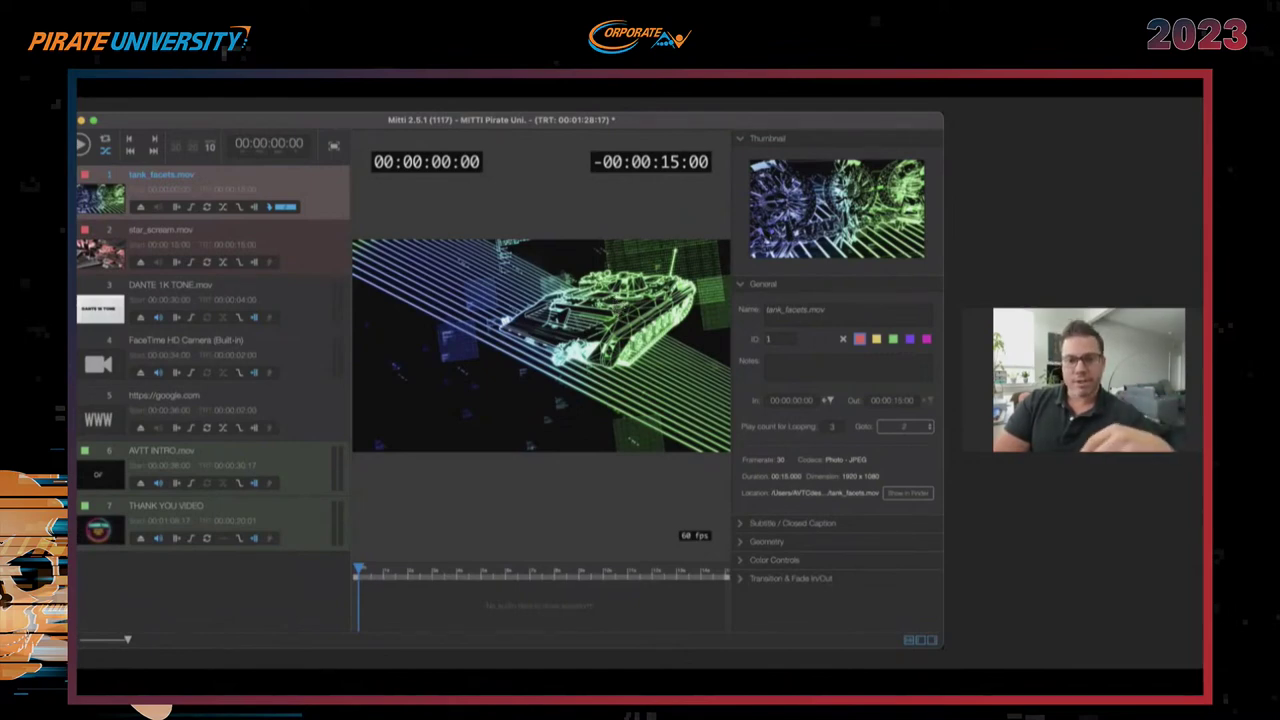
Expand the DANTE 1K TONE.mov, star_scream.mov and tank_facets.mov cues to show their thumbnails and controls.
left_click(185, 108)
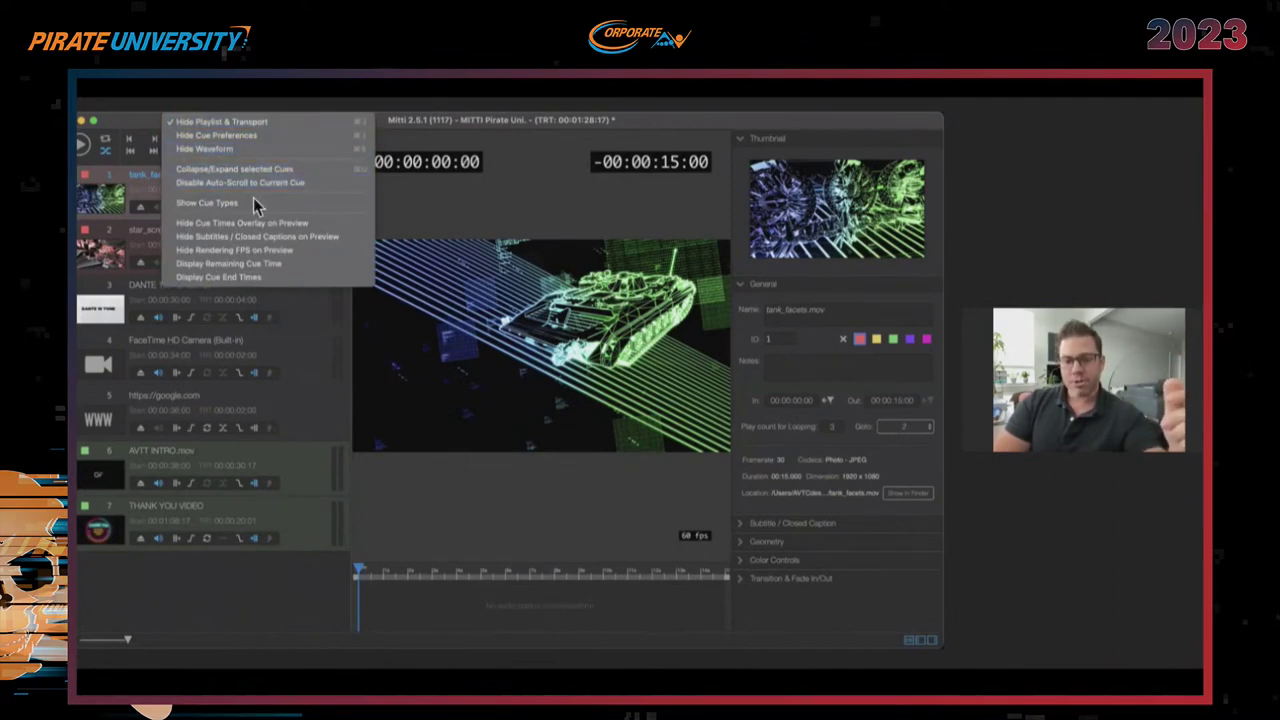
left_click(138, 183)
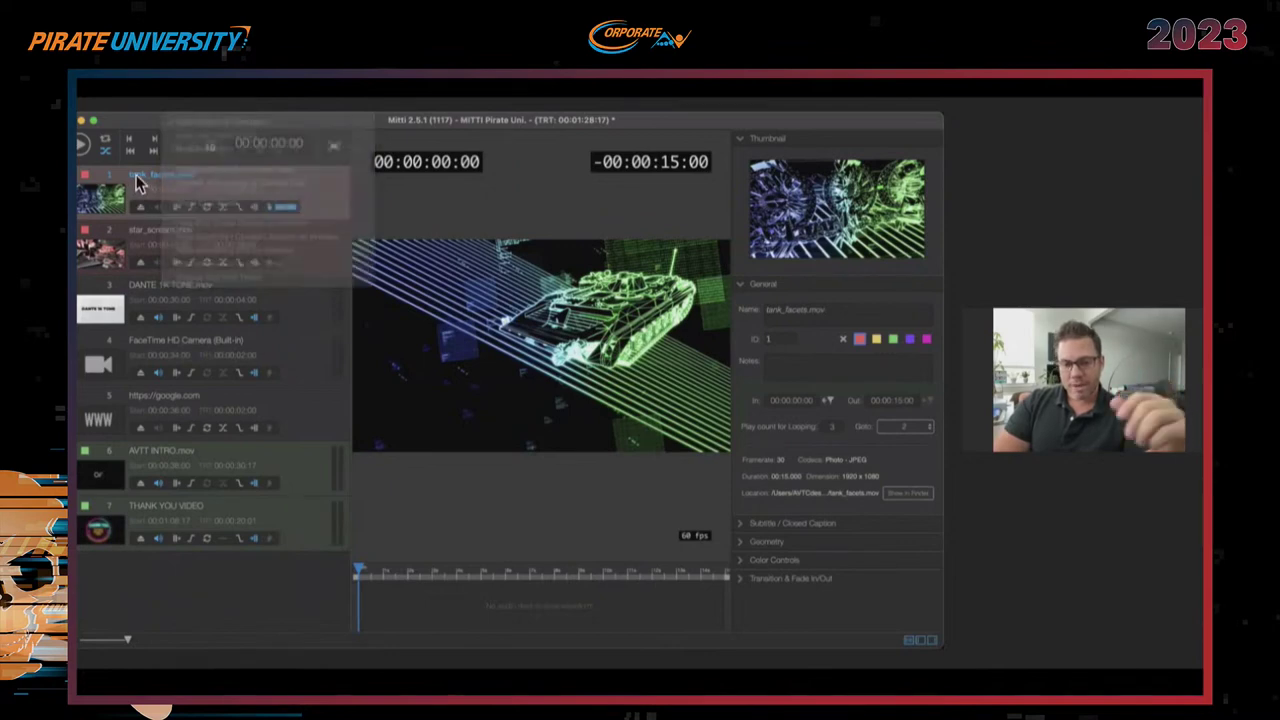
left_click(78, 199)
left_click(78, 211)
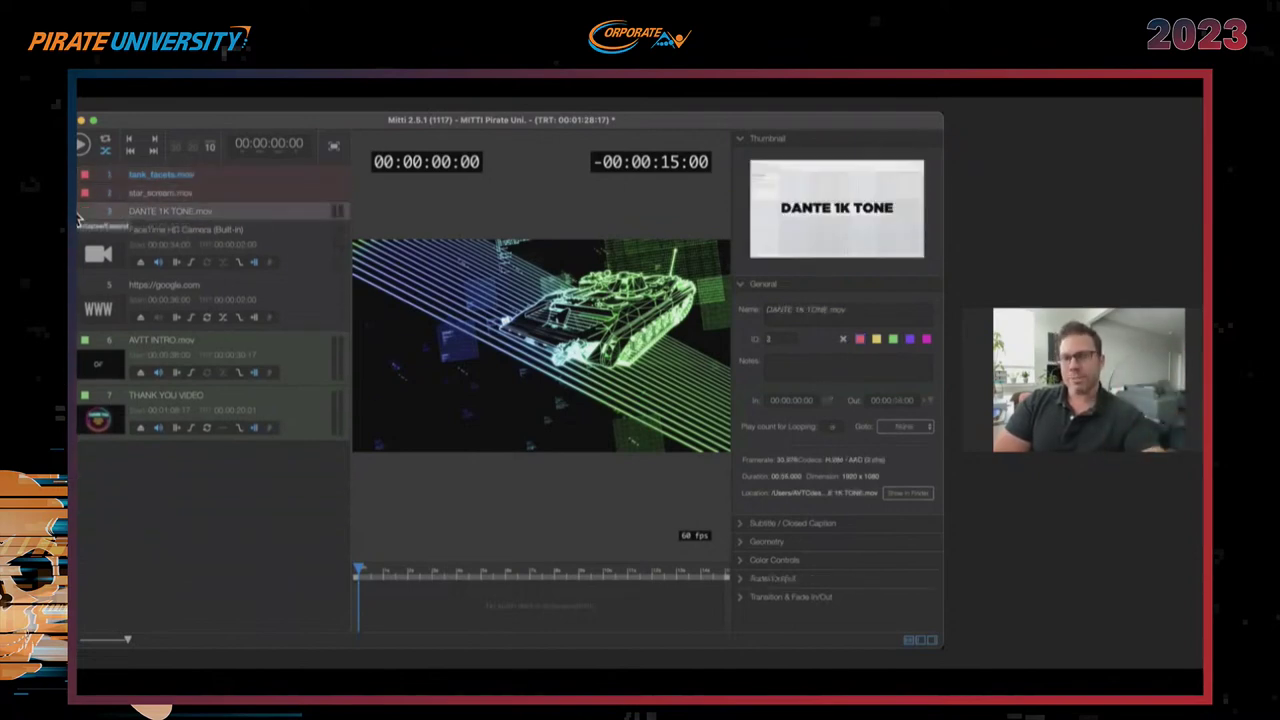
left_click(78, 215)
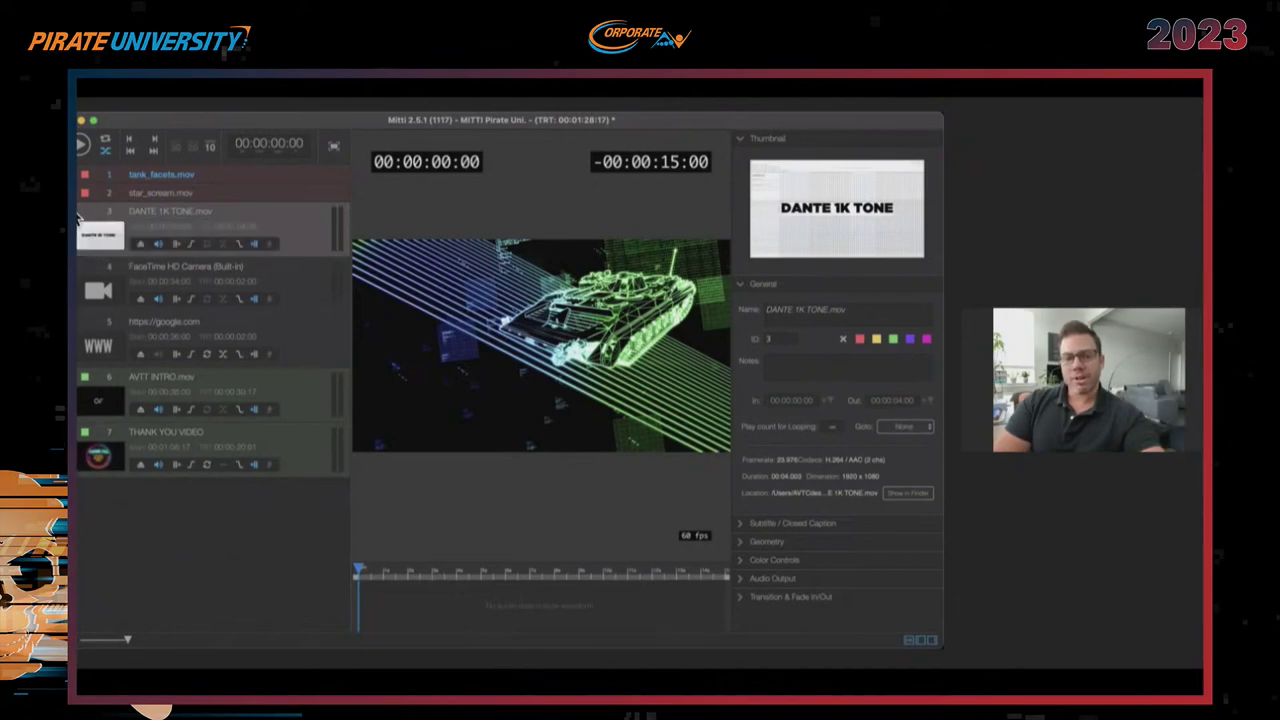
left_click(79, 194)
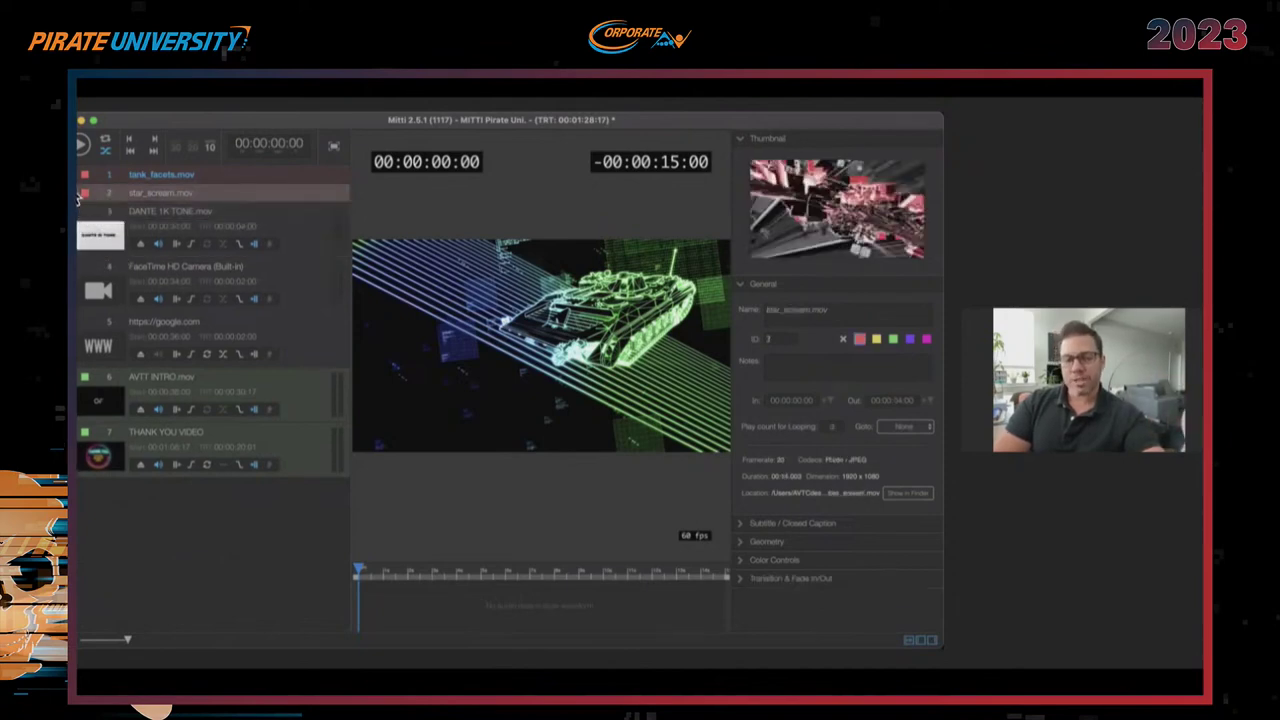
left_click(80, 177)
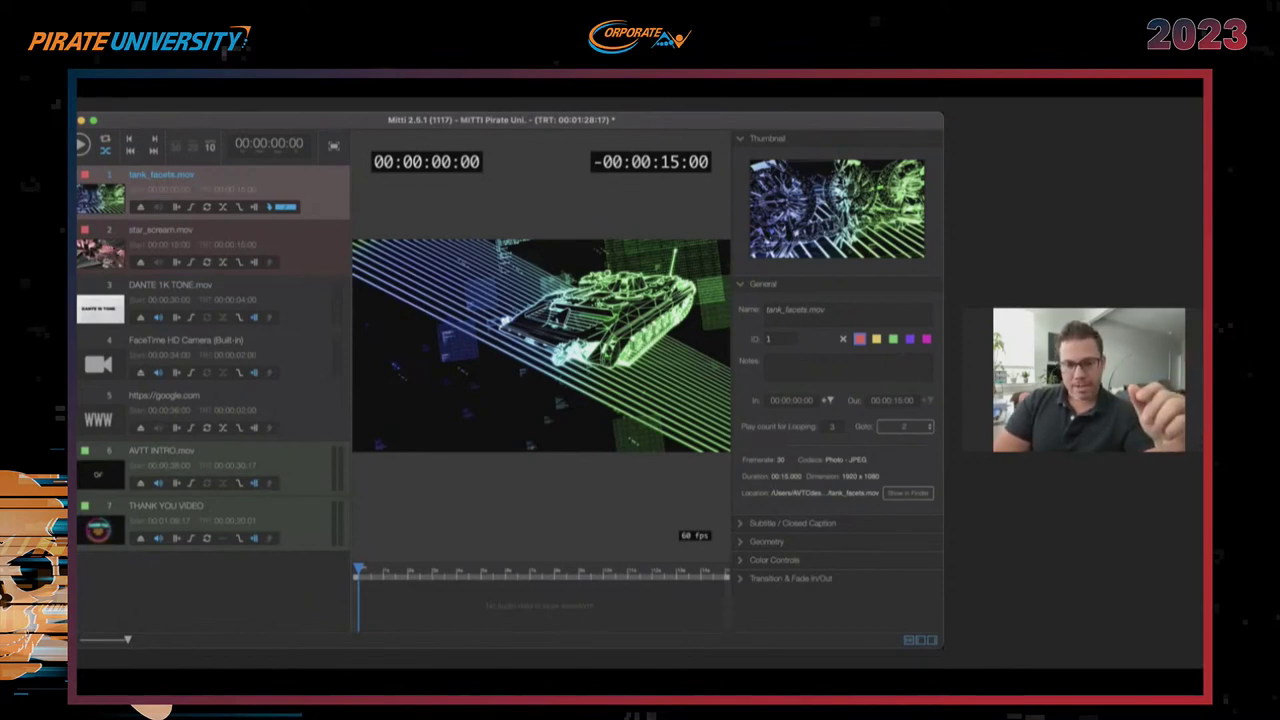
left_click(180, 102)
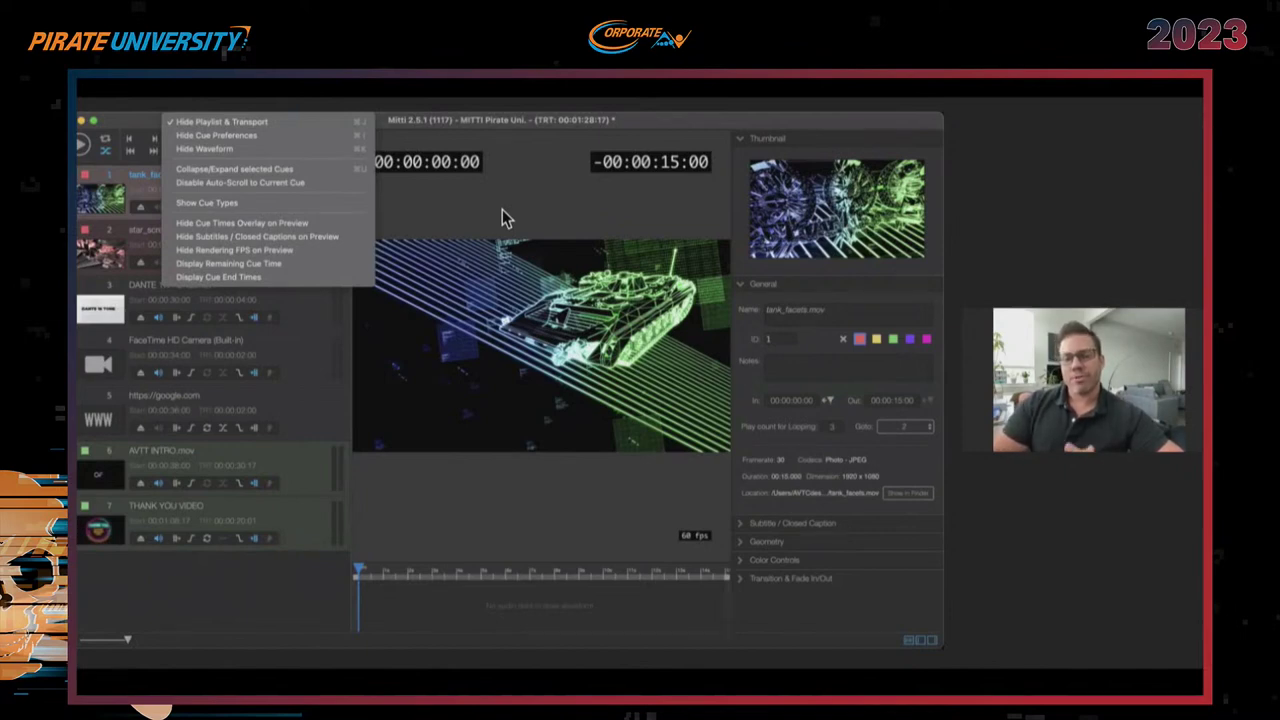
Look over the Control/Goto playback options and close the menu without choosing one.
mouse_move(225, 104)
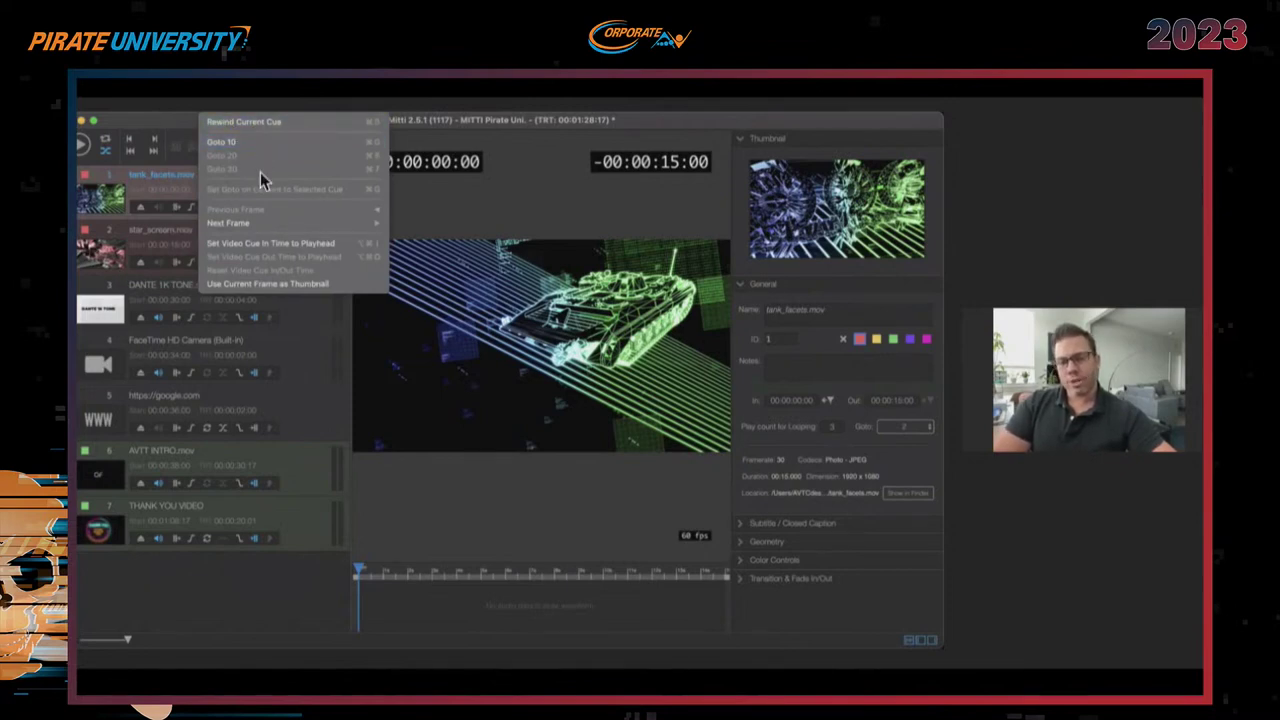
left_click(169, 123)
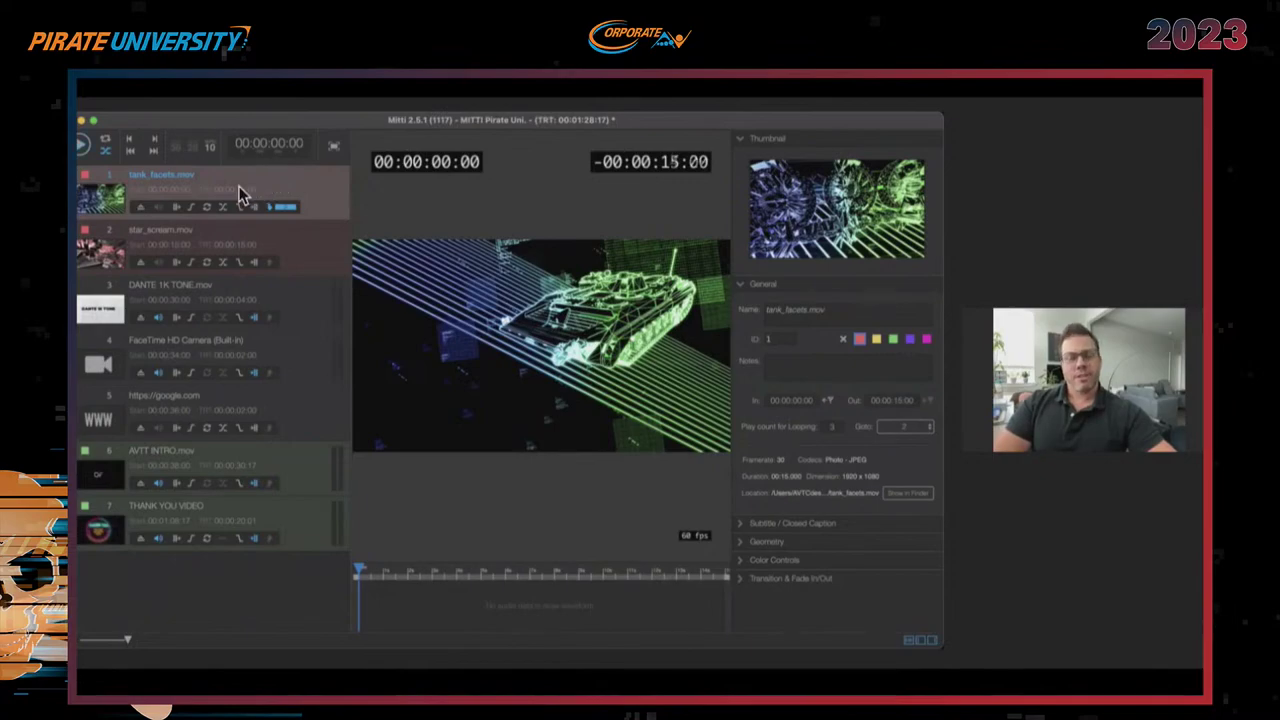
Play tank_facets.mov, then stop playback and cue star_scream.mov at 00:00:00:00.
key("space")
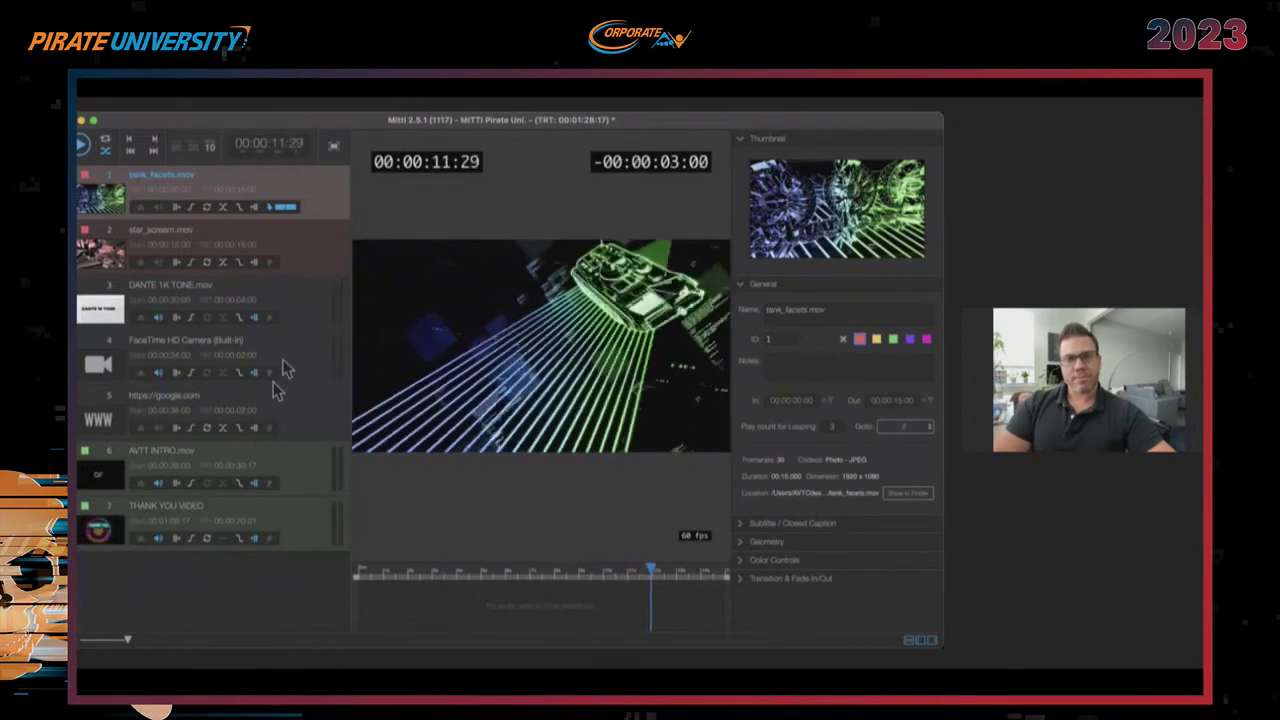
left_click(292, 238)
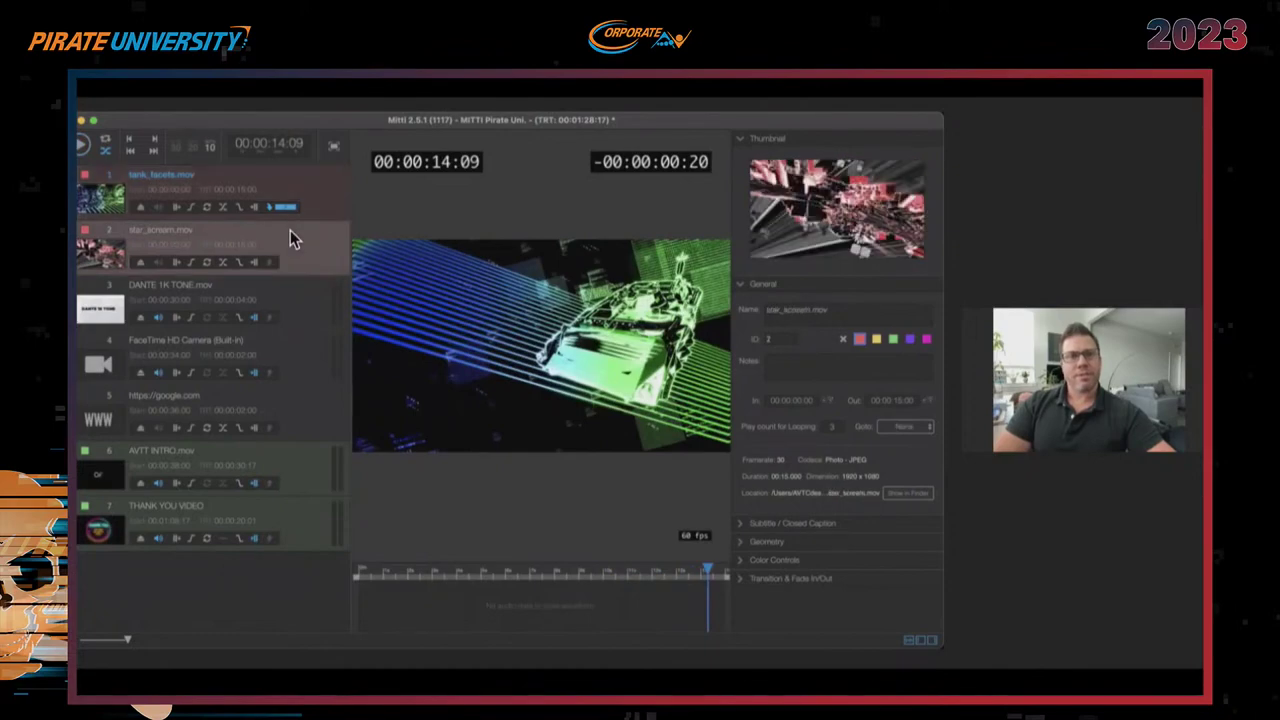
left_click(304, 190)
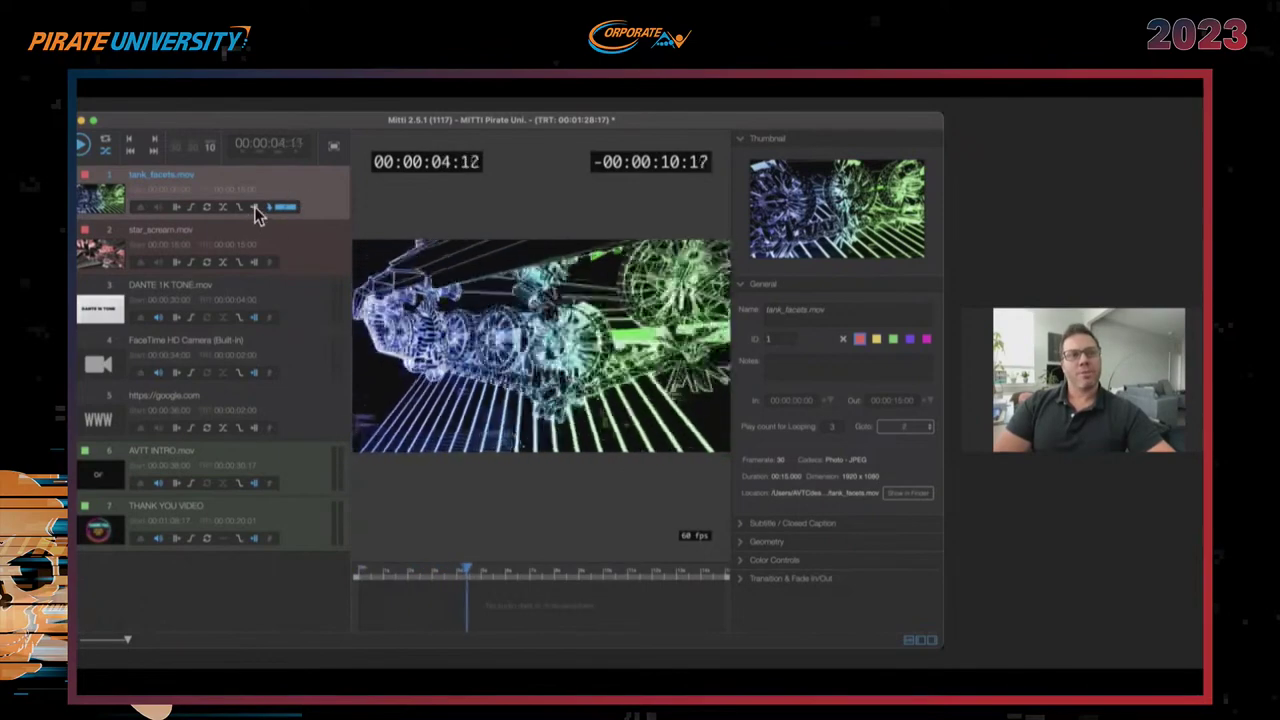
left_click(280, 240)
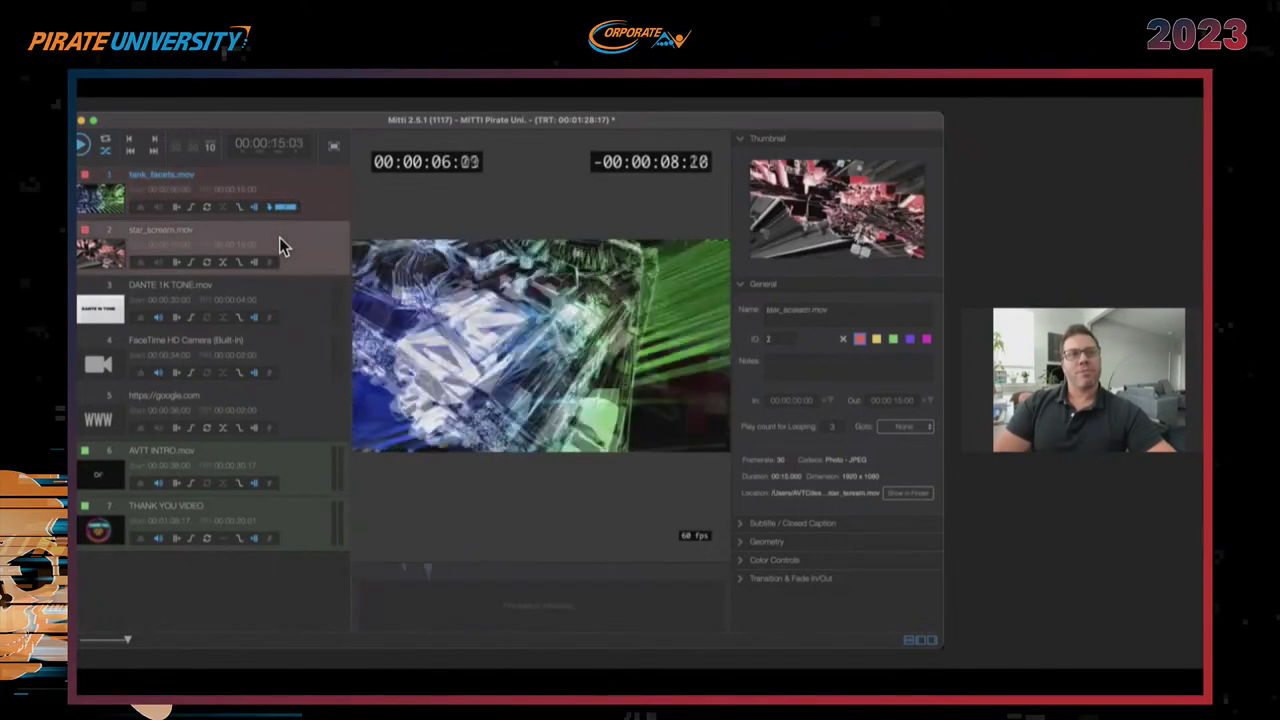
key("Escape")
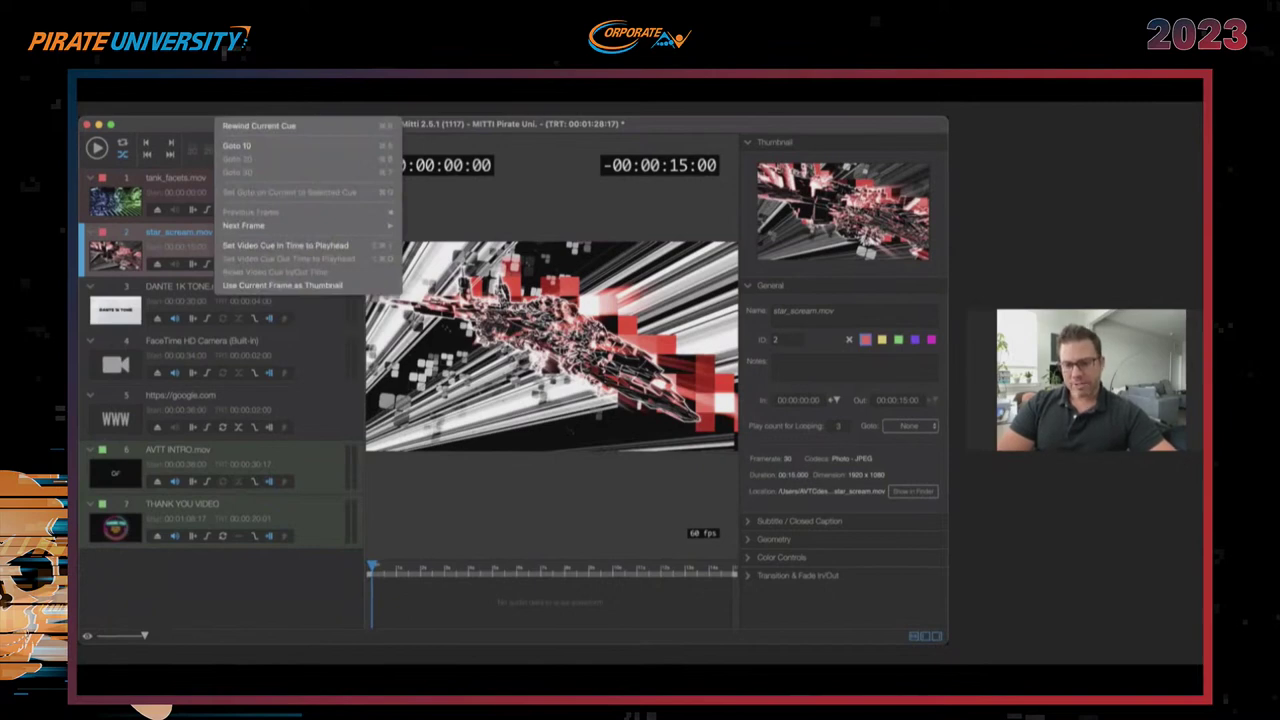
Move to the Playlist menu to review Standalone Mode, playlist preferences and jump-to-cue commands.
key("Right")
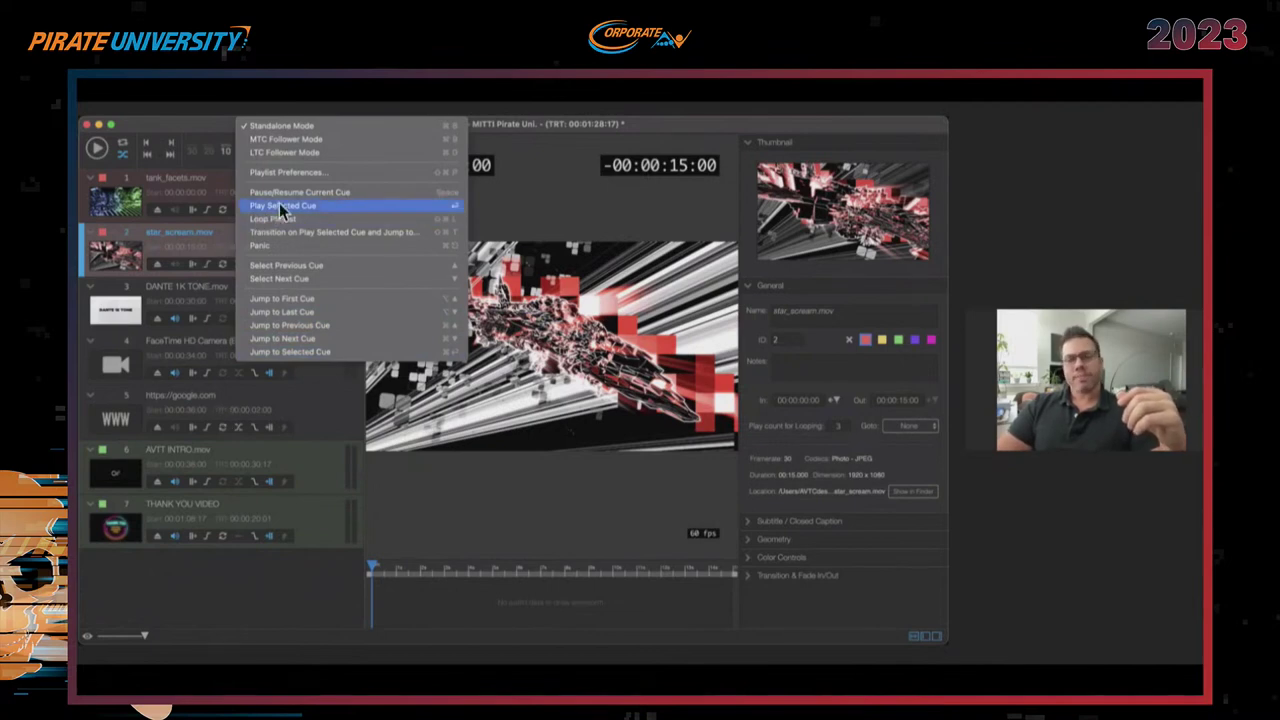
Review the Output, Window and Help menu options, then move to the Mitti app menu.
mouse_move(295, 112)
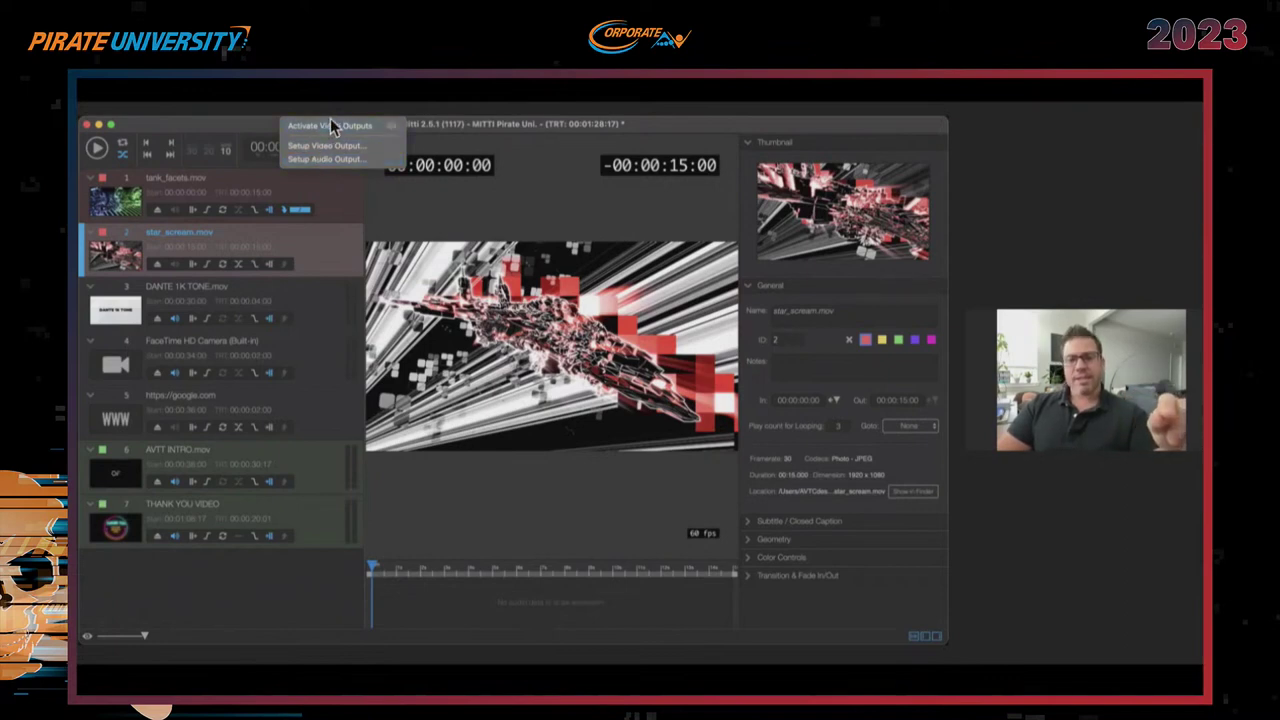
mouse_move(345, 114)
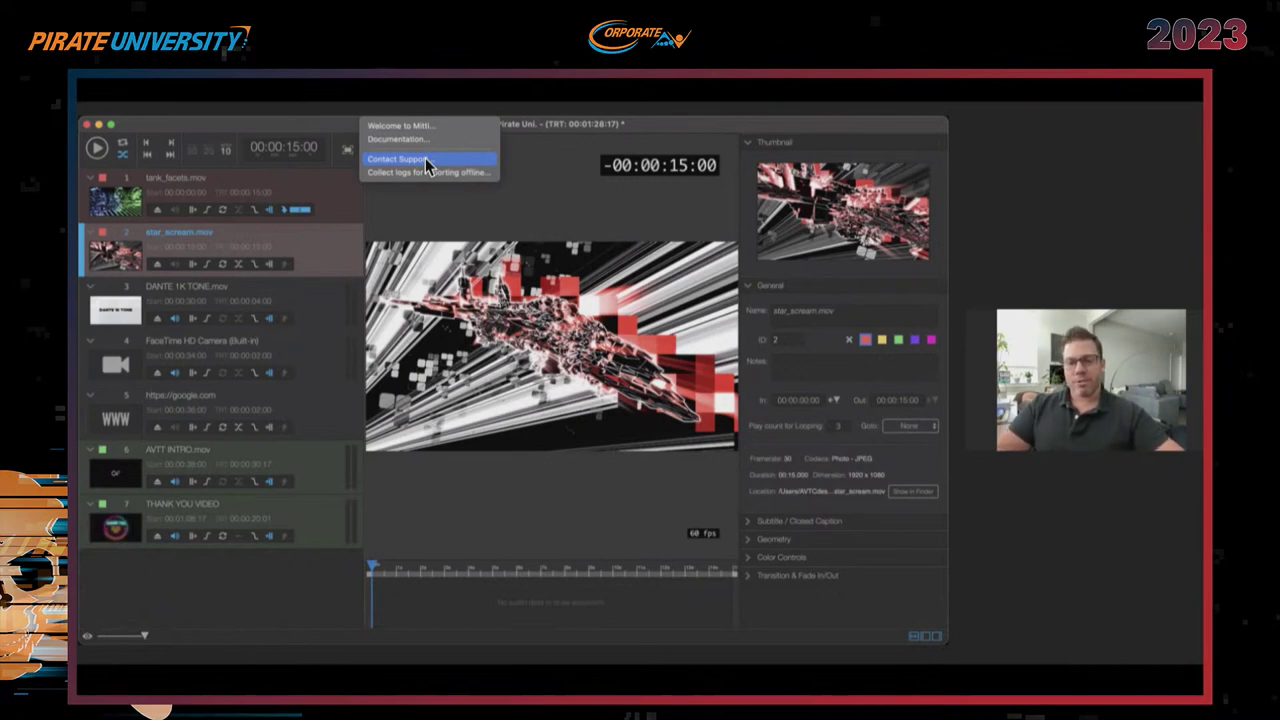
mouse_move(125, 116)
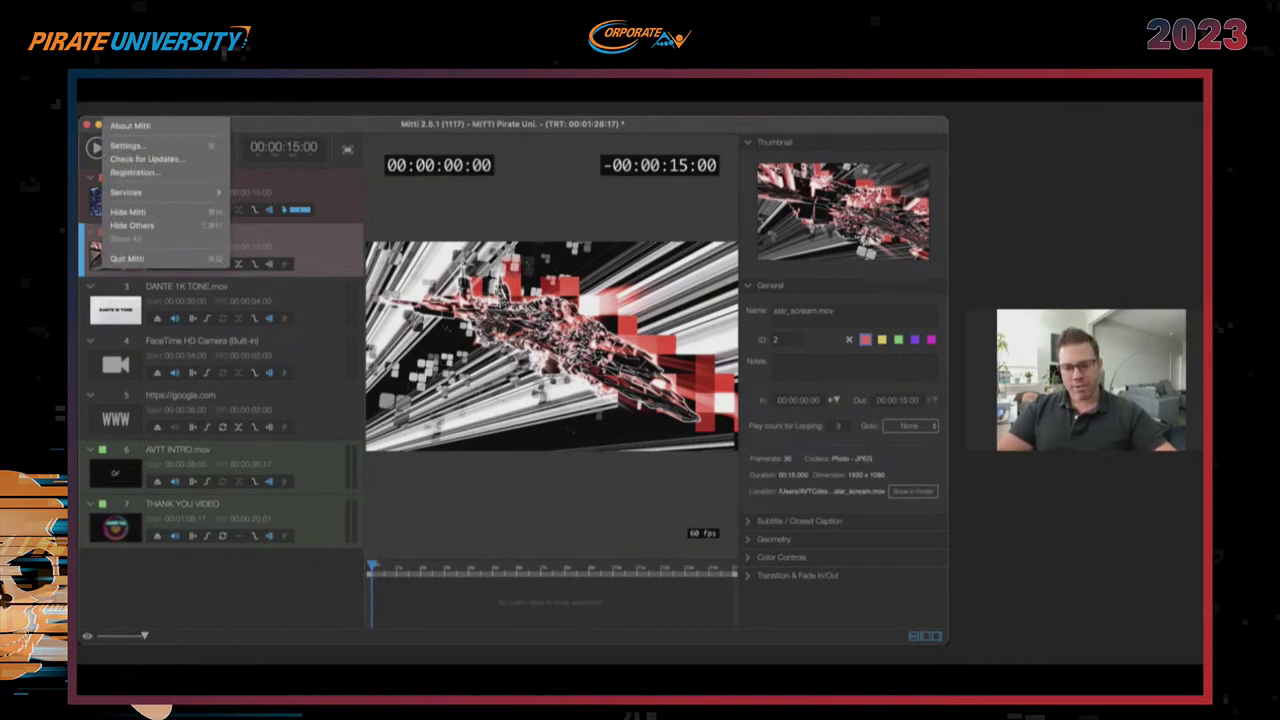
Open Mitti's Settings, then return to the playlist with star_scream.mov still cued.
left_click(134, 147)
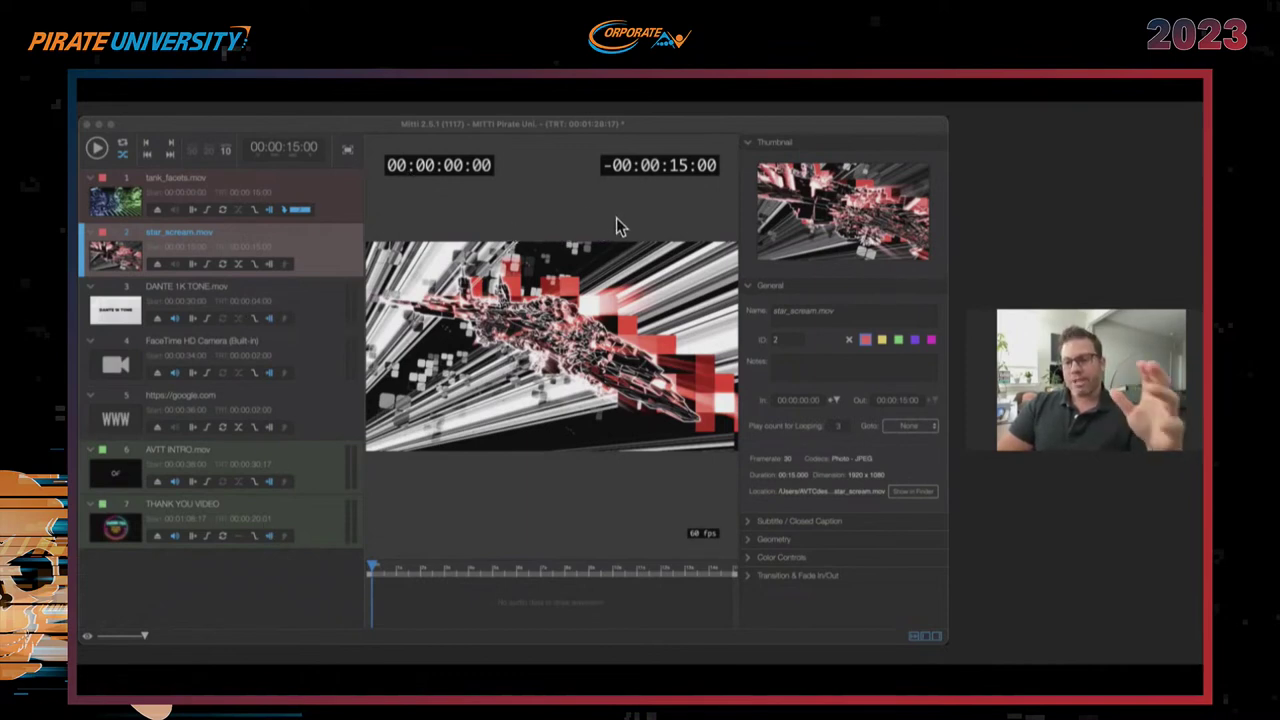
Select the tank_facets.mov cue and open Preferences on the Playlist settings page.
key("Up")
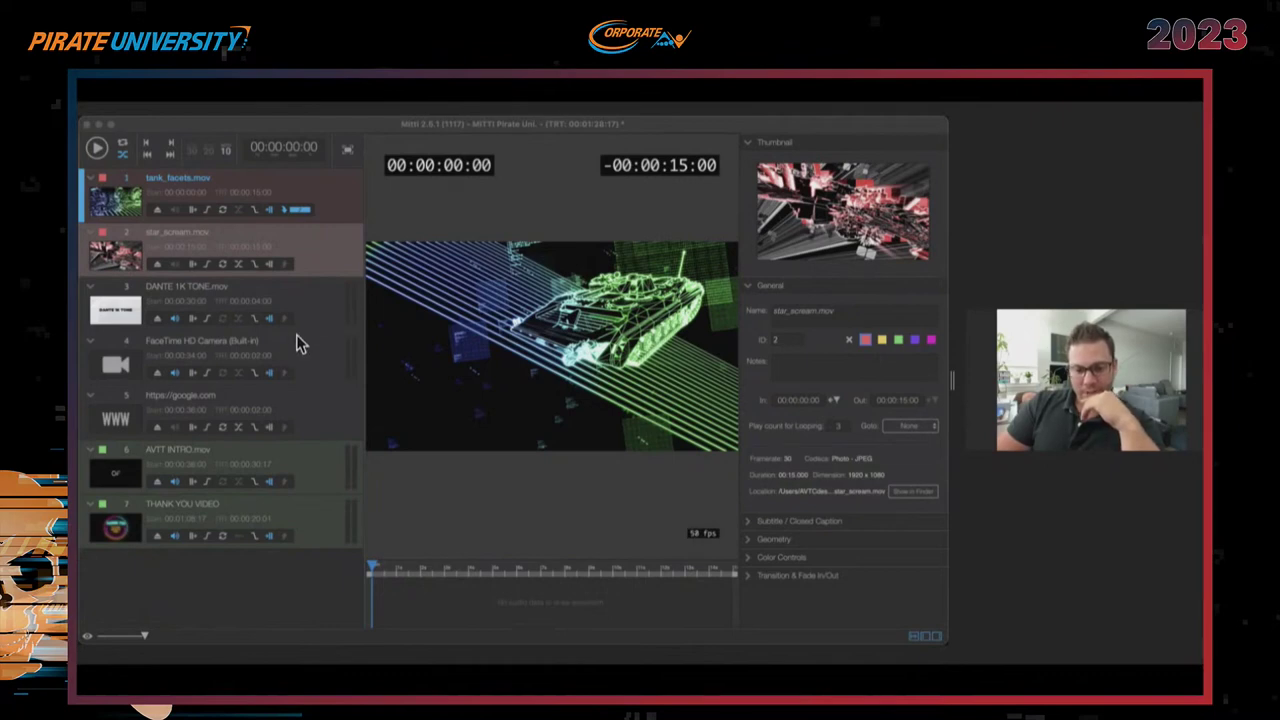
key("super+comma")
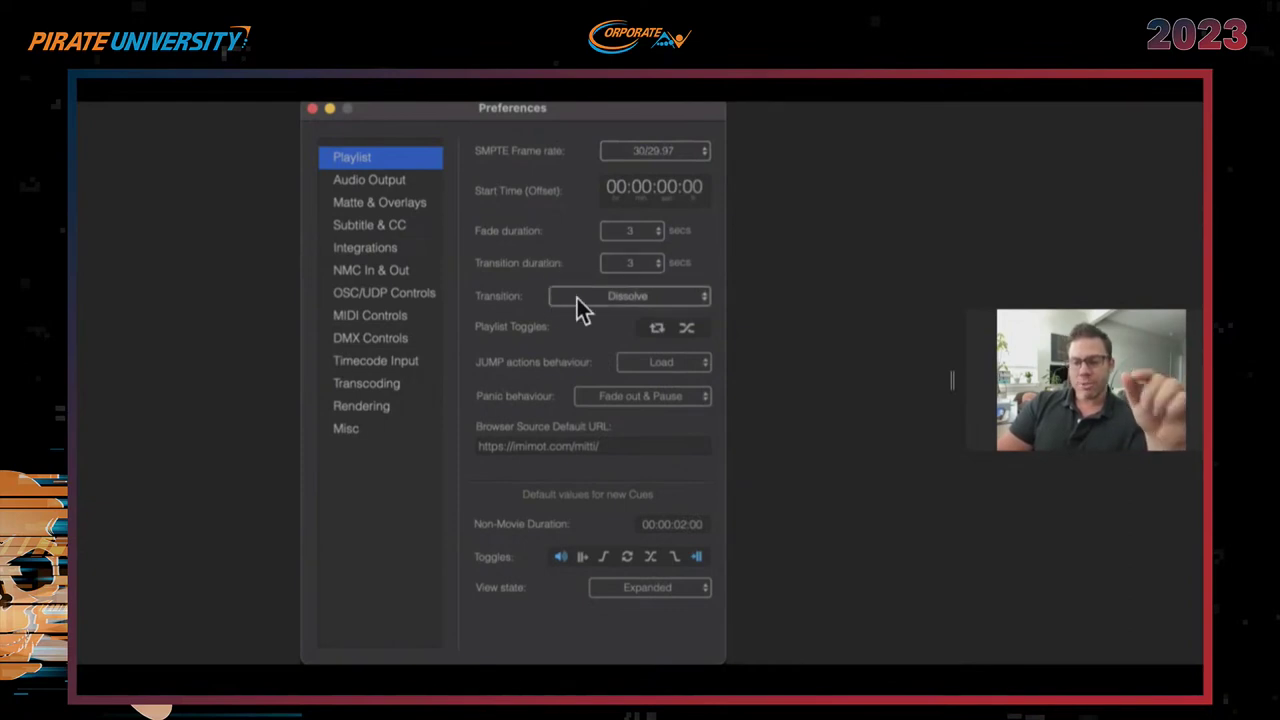
left_click(576, 298)
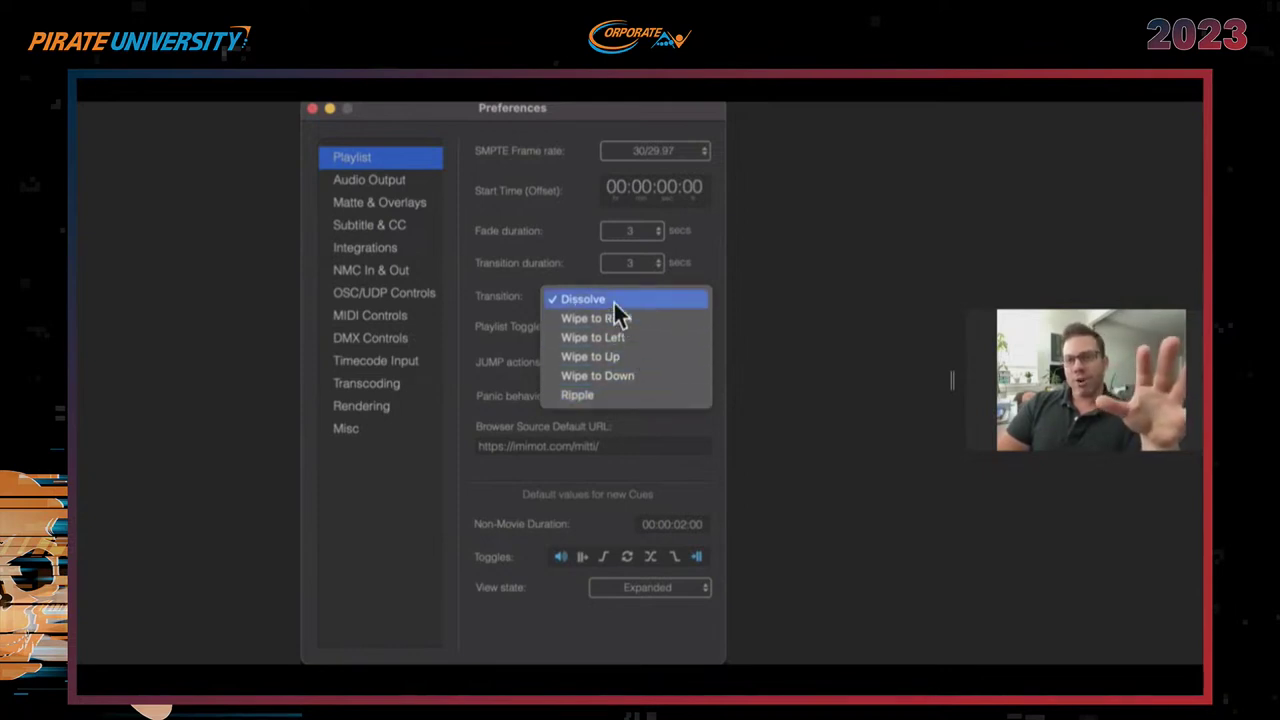
left_click(614, 303)
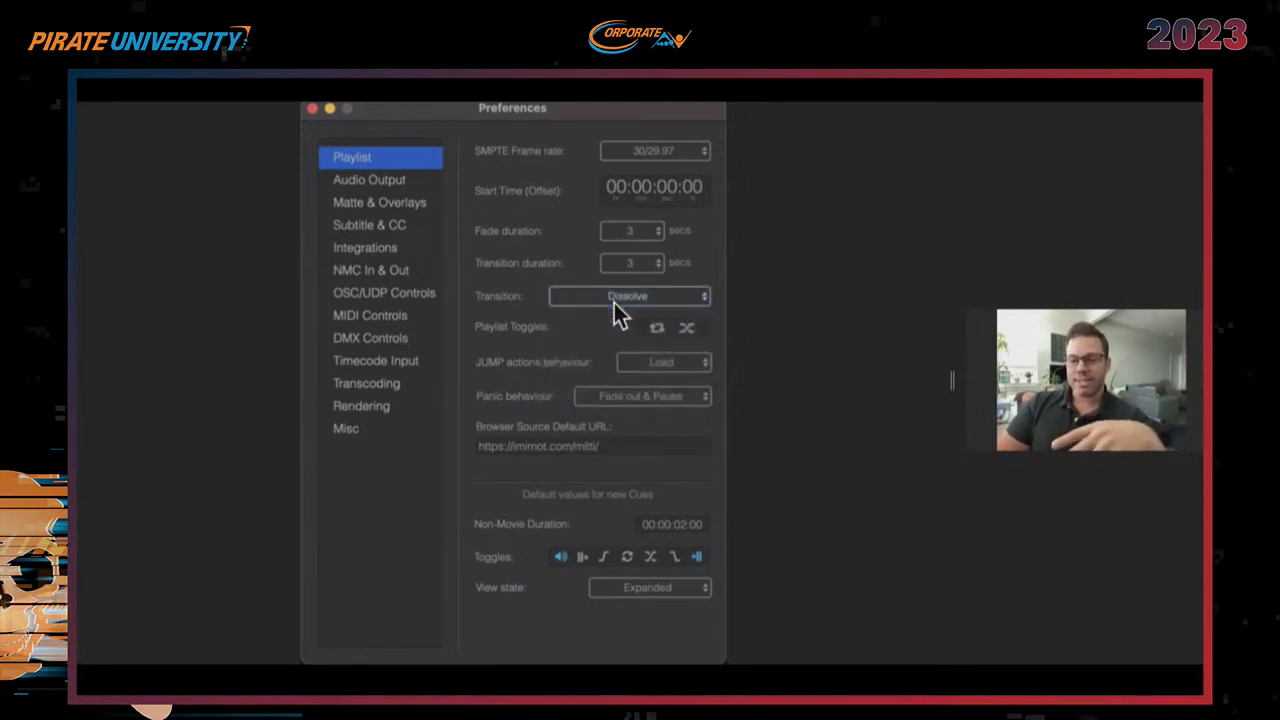